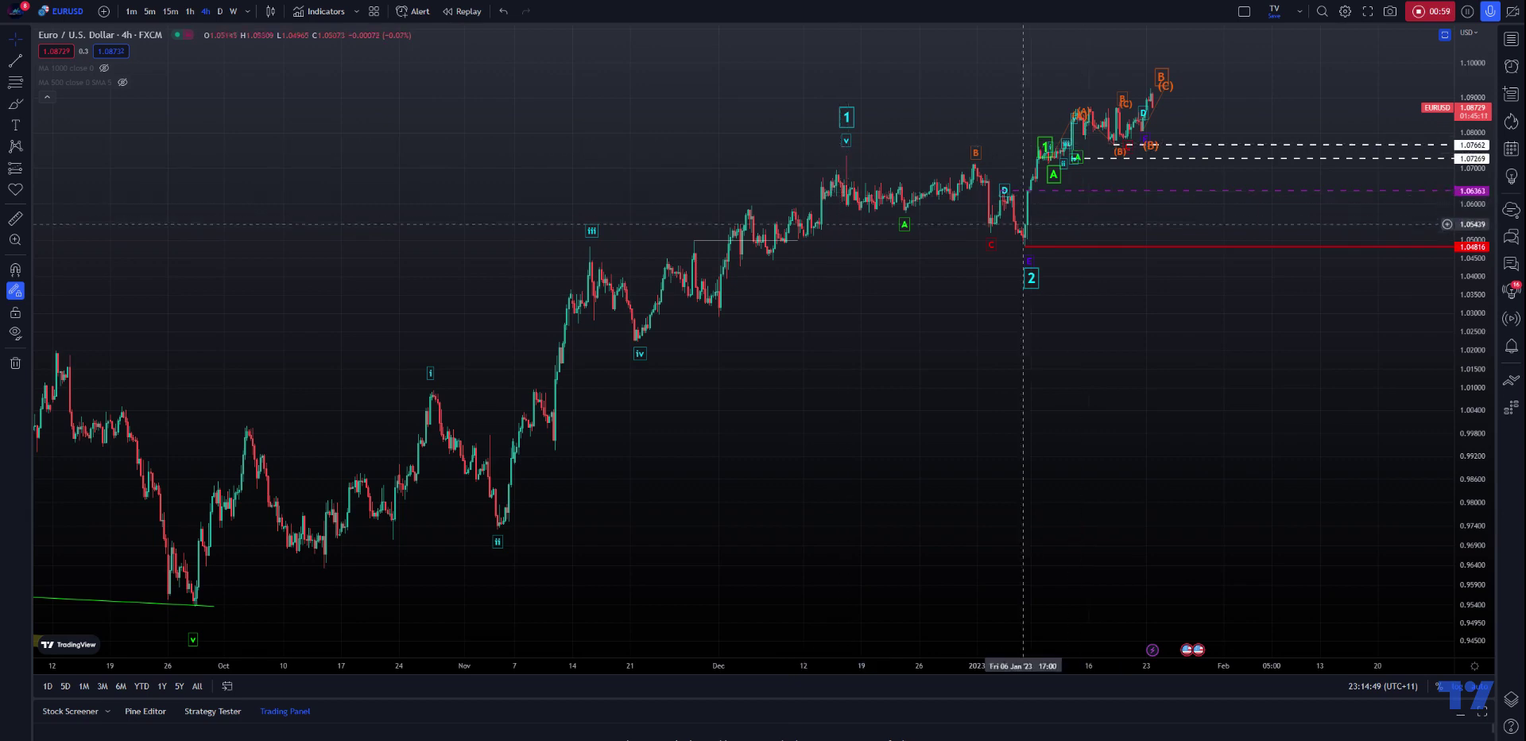
Step: Trace the wave path from the Sep 28 low through waves i–v with the Highlighter
{"action": "left_click", "coordinate": [1039, 132]}
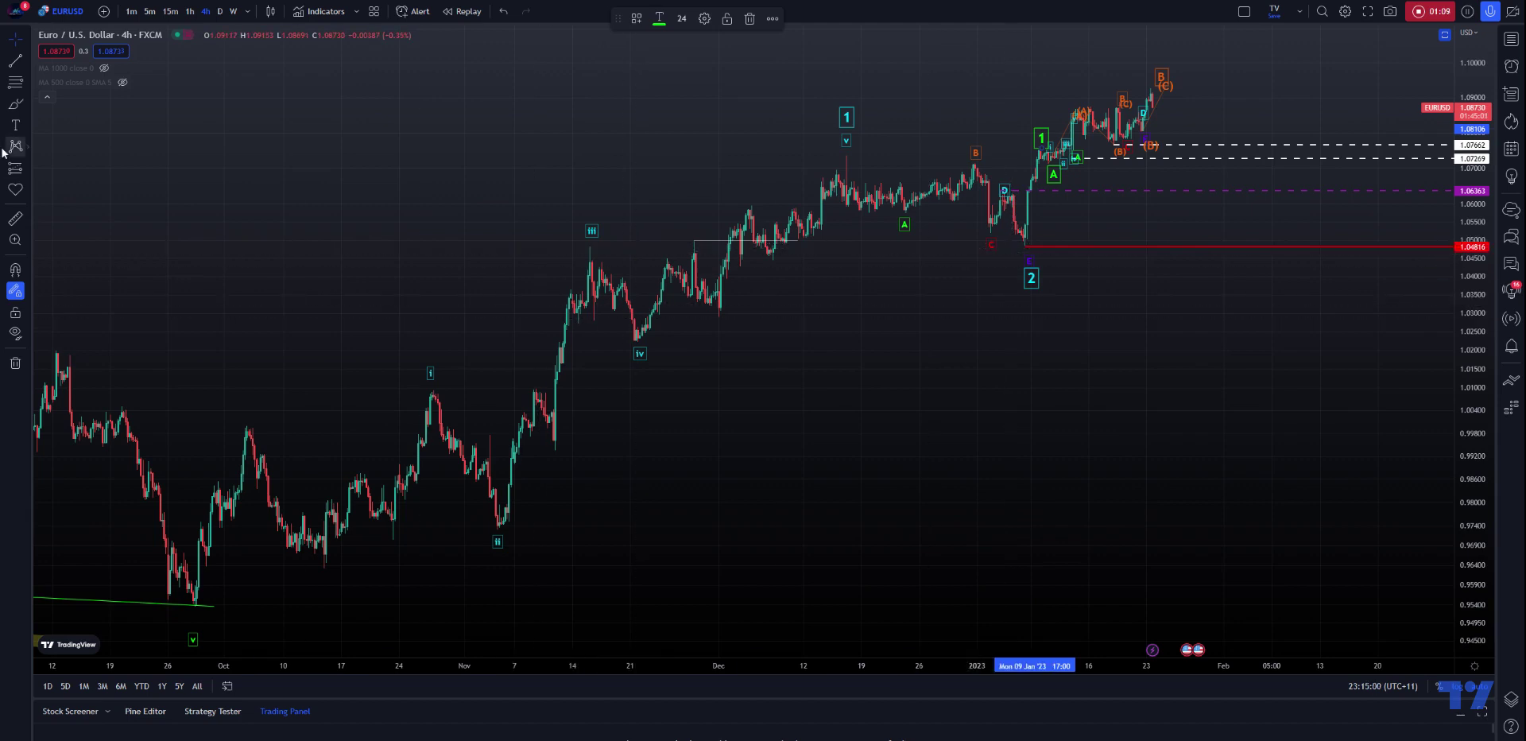
{"action": "left_click", "coordinate": [25, 106]}
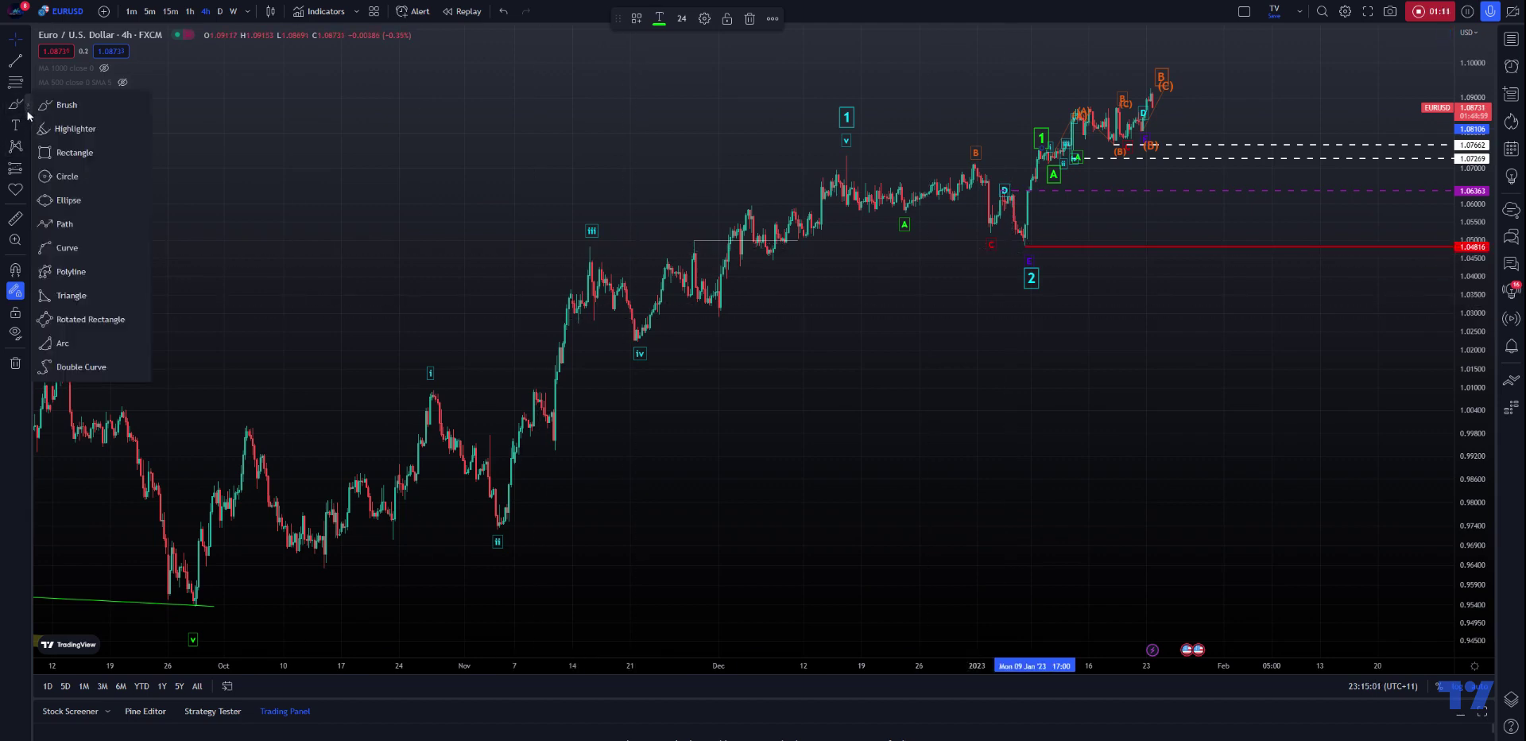
{"action": "left_click", "coordinate": [42, 123]}
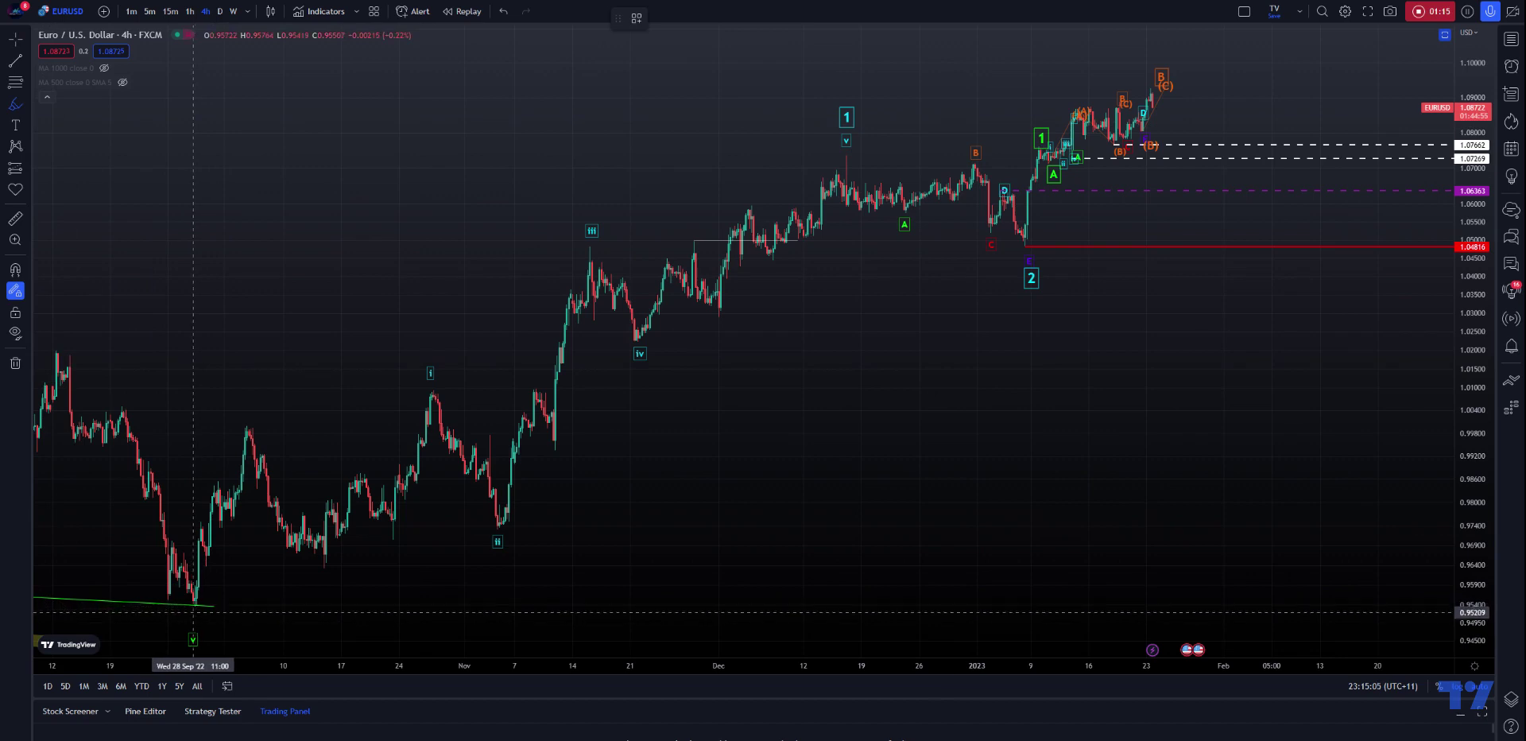
{"action": "mouse_move", "coordinate": [193, 606]}
{"action": "left_mouse_down"}
{"action": "mouse_move", "coordinate": [194, 509]}
{"action": "mouse_move", "coordinate": [208, 552]}
{"action": "mouse_move", "coordinate": [253, 449]}
{"action": "mouse_move", "coordinate": [324, 556]}
{"action": "mouse_move", "coordinate": [366, 478]}
{"action": "mouse_move", "coordinate": [399, 531]}
{"action": "mouse_move", "coordinate": [421, 390]}
{"action": "mouse_move", "coordinate": [499, 529]}
{"action": "mouse_move", "coordinate": [583, 244]}
{"action": "mouse_move", "coordinate": [634, 341]}
{"action": "mouse_move", "coordinate": [669, 272]}
{"action": "mouse_move", "coordinate": [713, 239]}
{"action": "mouse_move", "coordinate": [789, 239]}
{"action": "mouse_move", "coordinate": [843, 156]}
{"action": "left_mouse_up"}
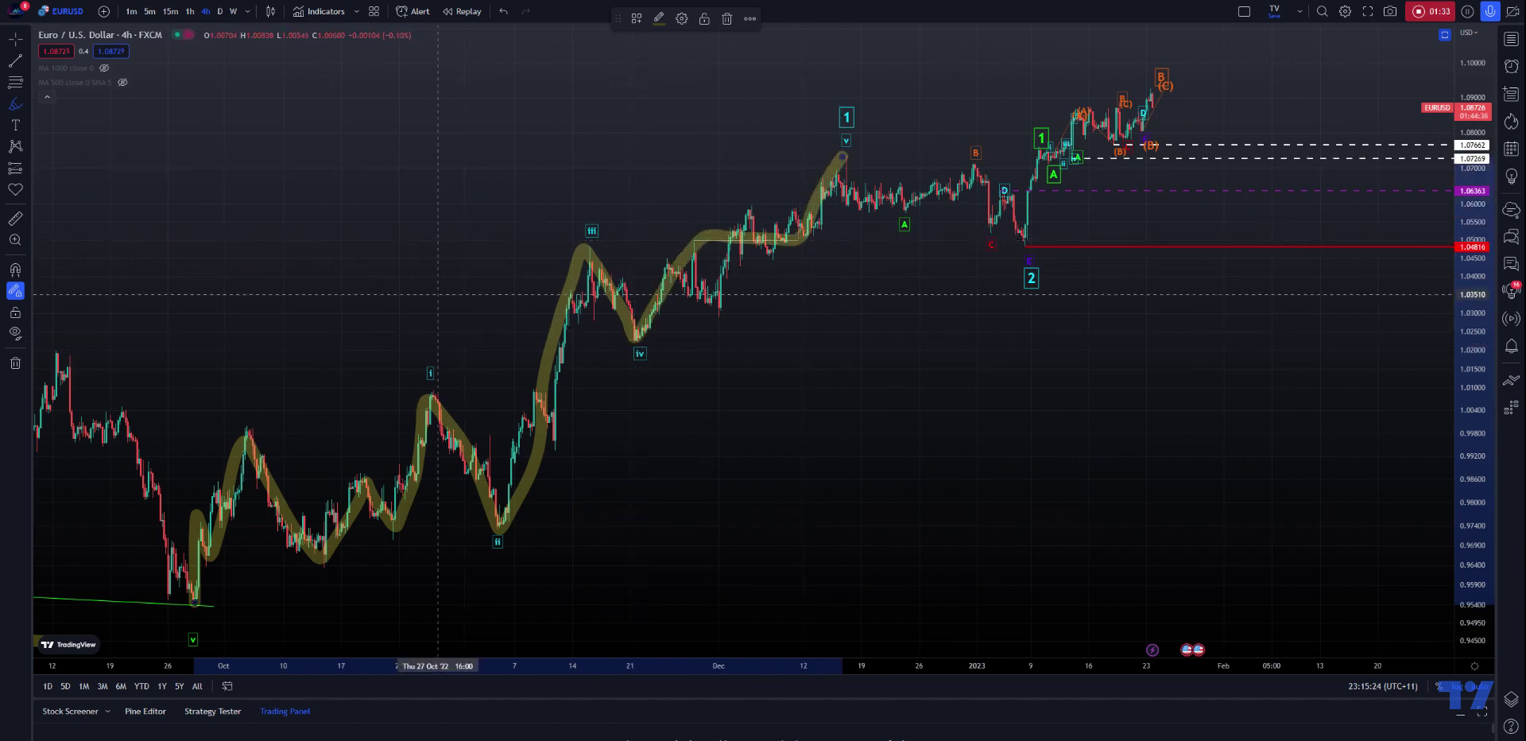
{"action": "scroll", "coordinate": [912, 438], "scroll_direction": "right", "scroll_amount": 5}
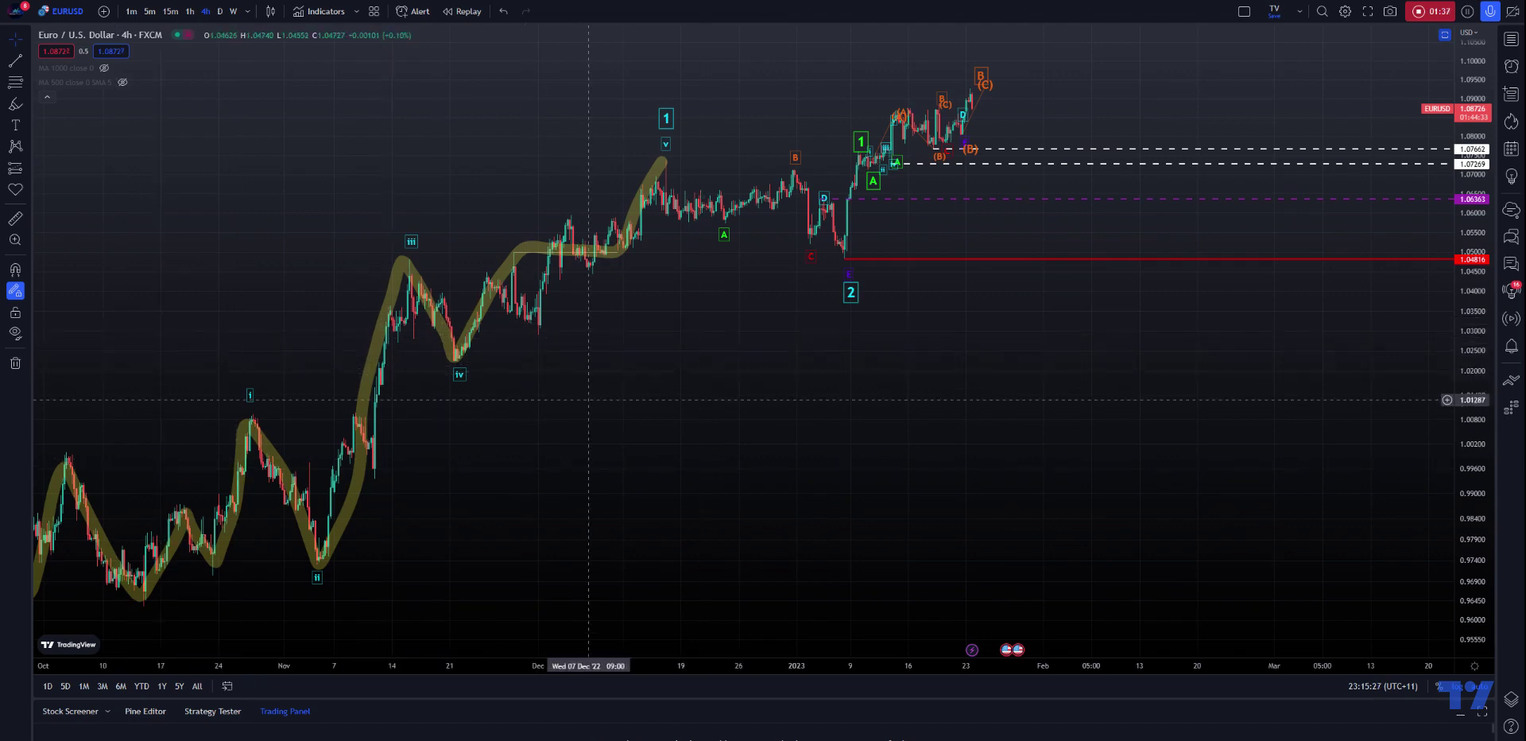
{"action": "left_click_drag", "start_coordinate": [549, 396], "coordinate": [694, 398]}
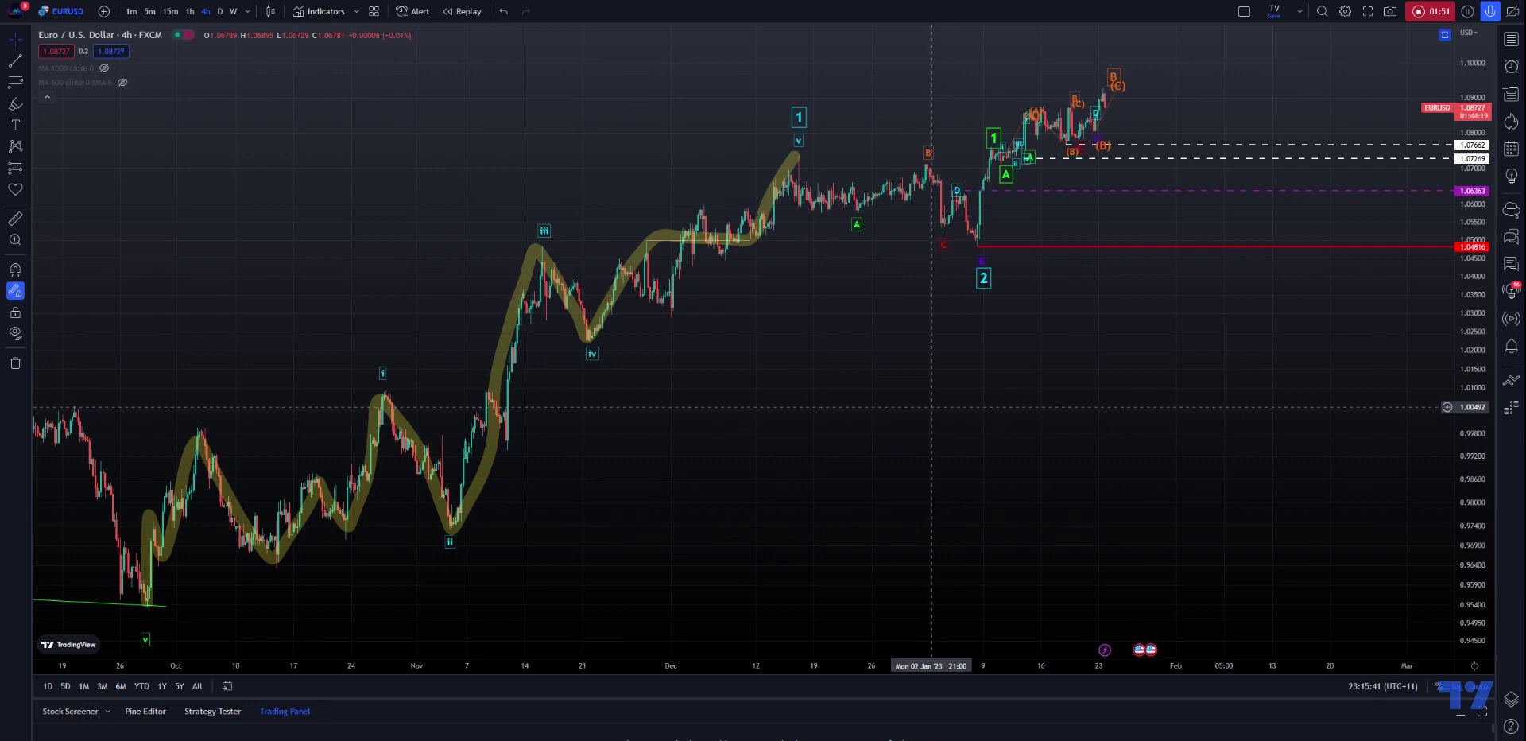
{"action": "left_click_drag", "start_coordinate": [1102, 511], "coordinate": [1172, 509]}
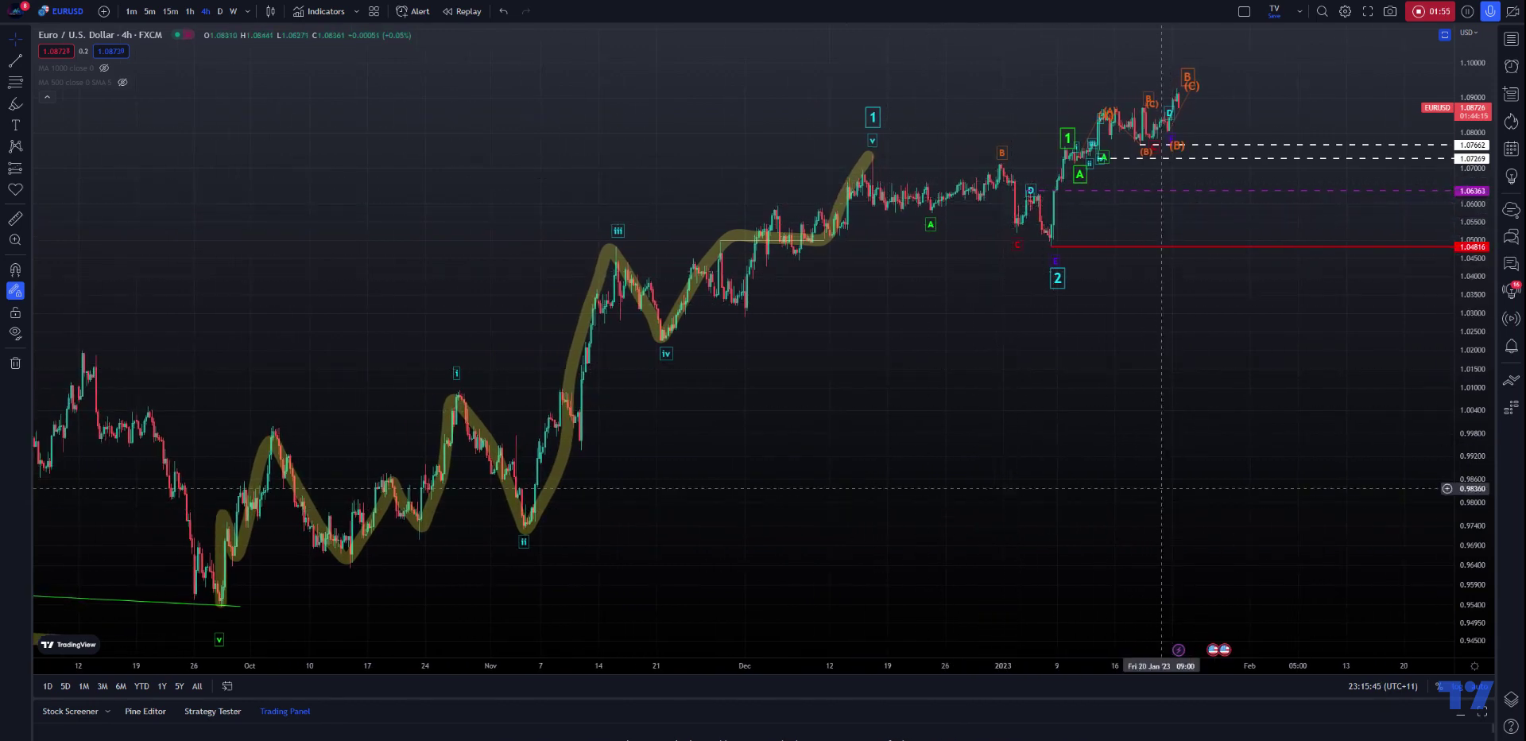
{"action": "scroll", "coordinate": [976, 672], "scroll_direction": "up", "scroll_amount": 3}
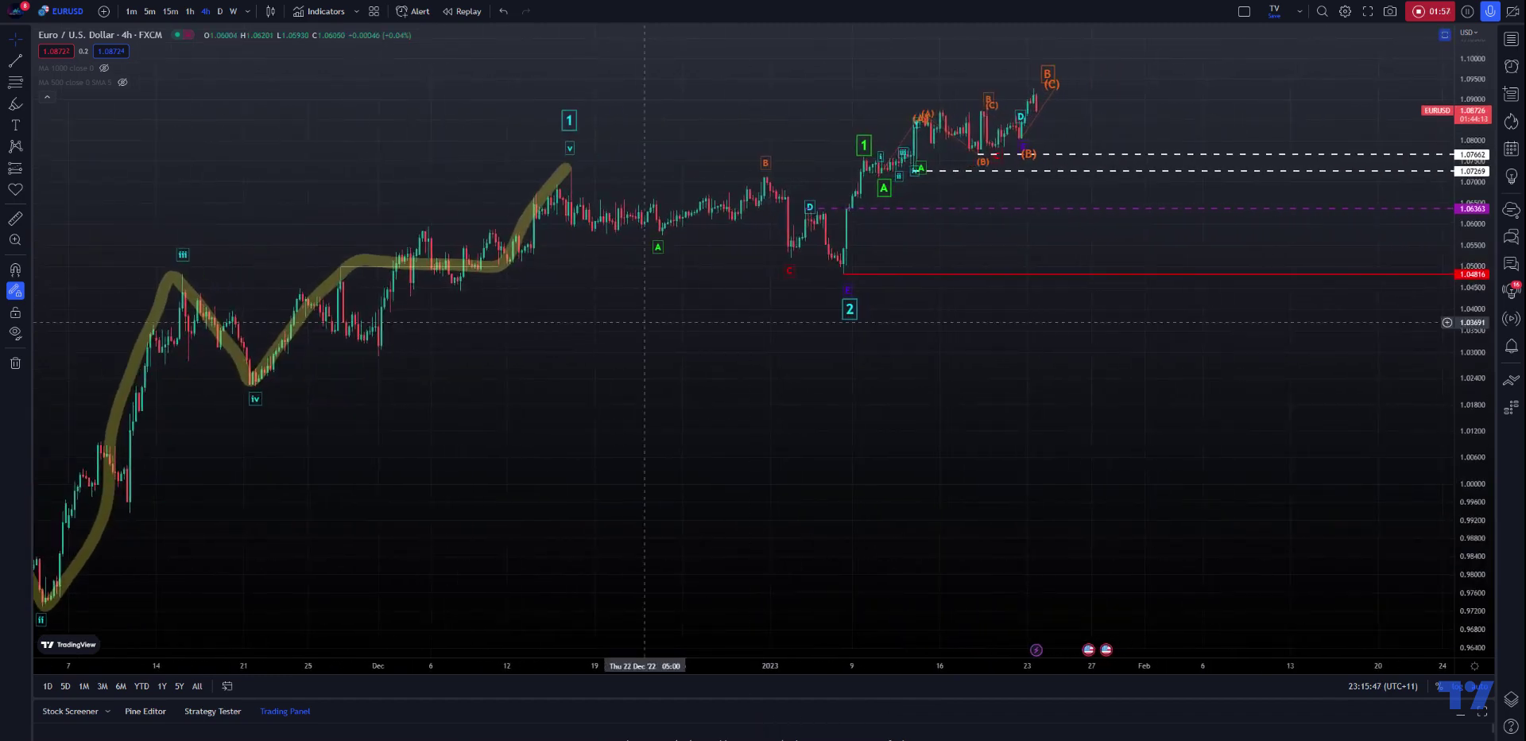
{"action": "scroll", "coordinate": [1373, 334], "scroll_direction": "up", "scroll_amount": 3}
{"action": "left_click_drag", "start_coordinate": [1201, 329], "coordinate": [1189, 512]}
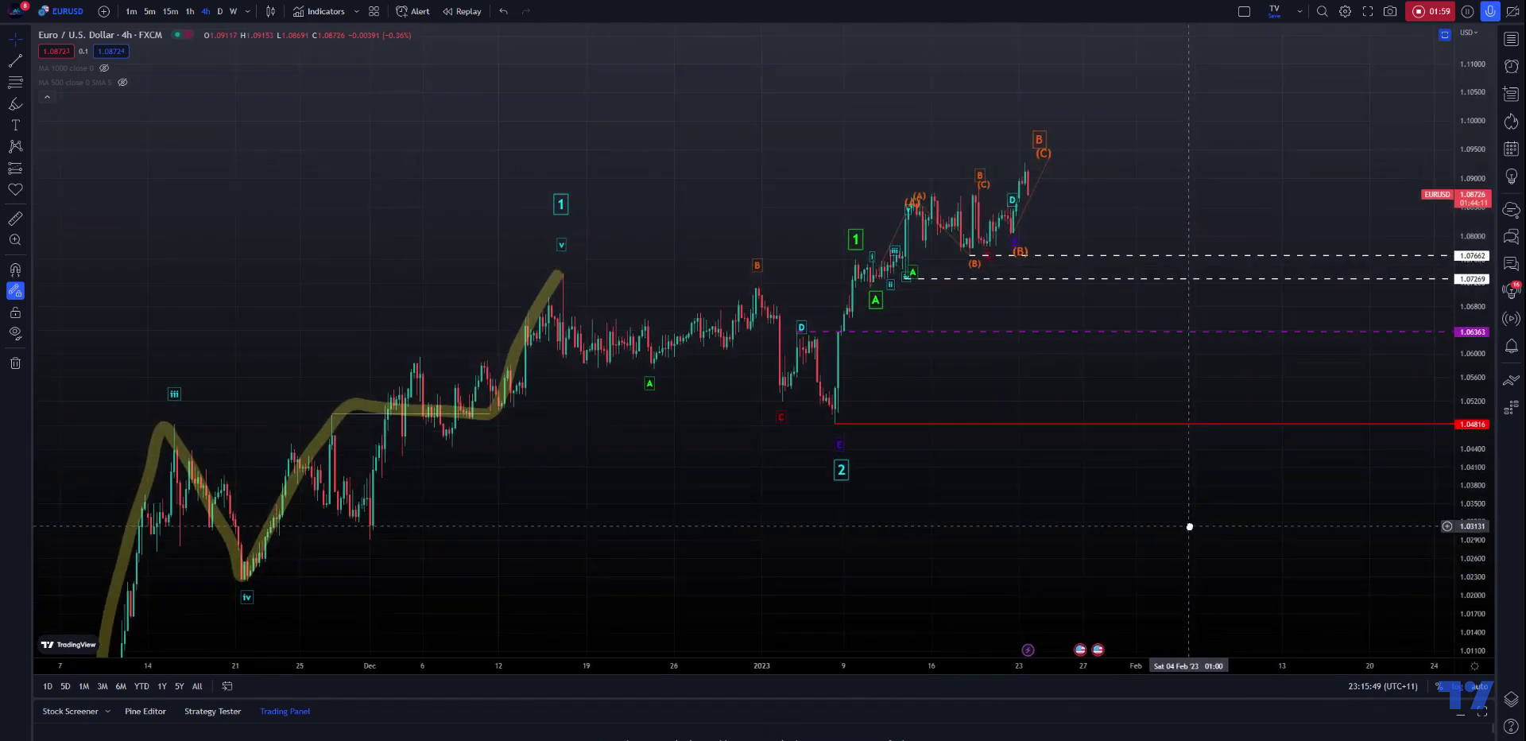
Step: Switch EUR/USD to the 1-hour timeframe and widen candles to show December–January
{"action": "left_click", "coordinate": [187, 12]}
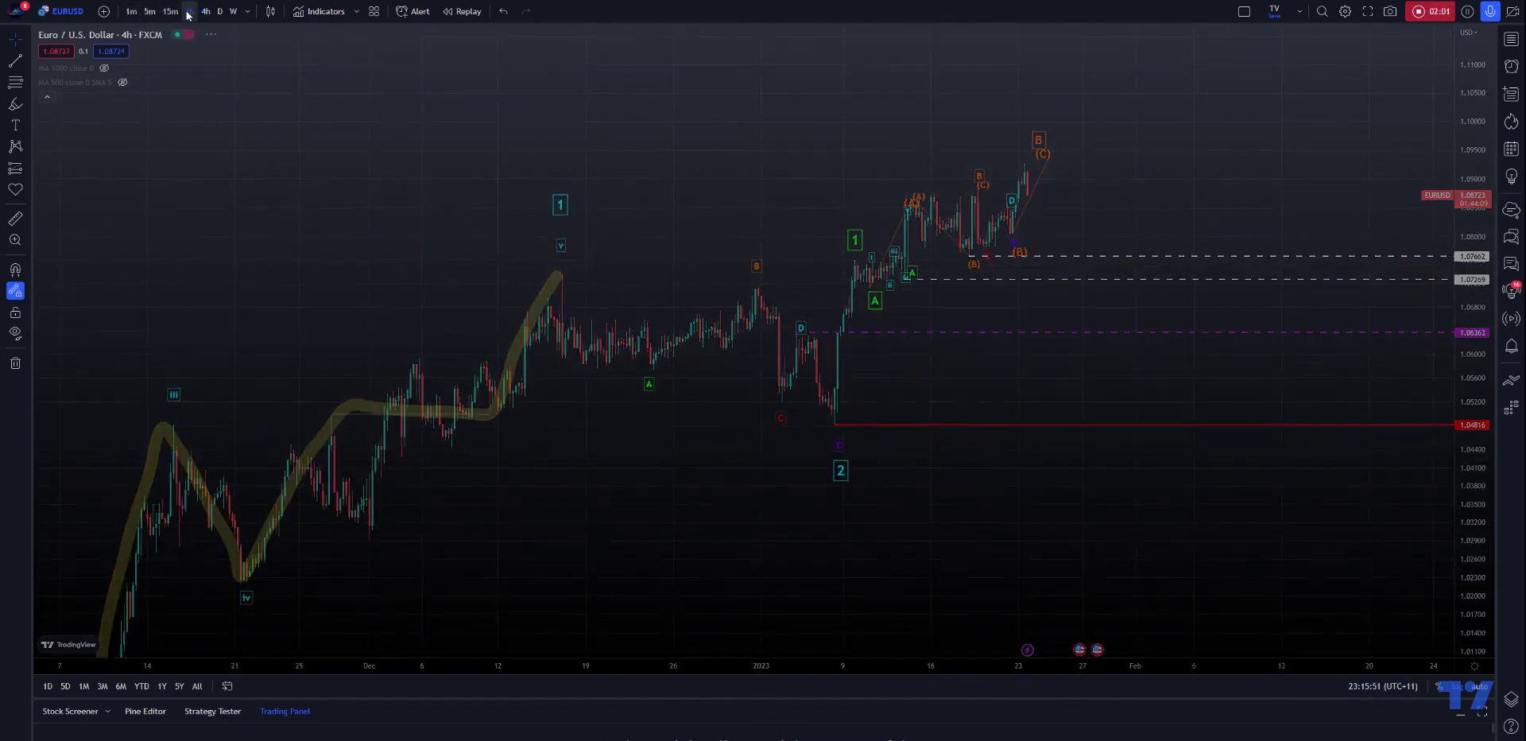
{"action": "left_click_drag", "start_coordinate": [540, 672], "coordinate": [801, 671]}
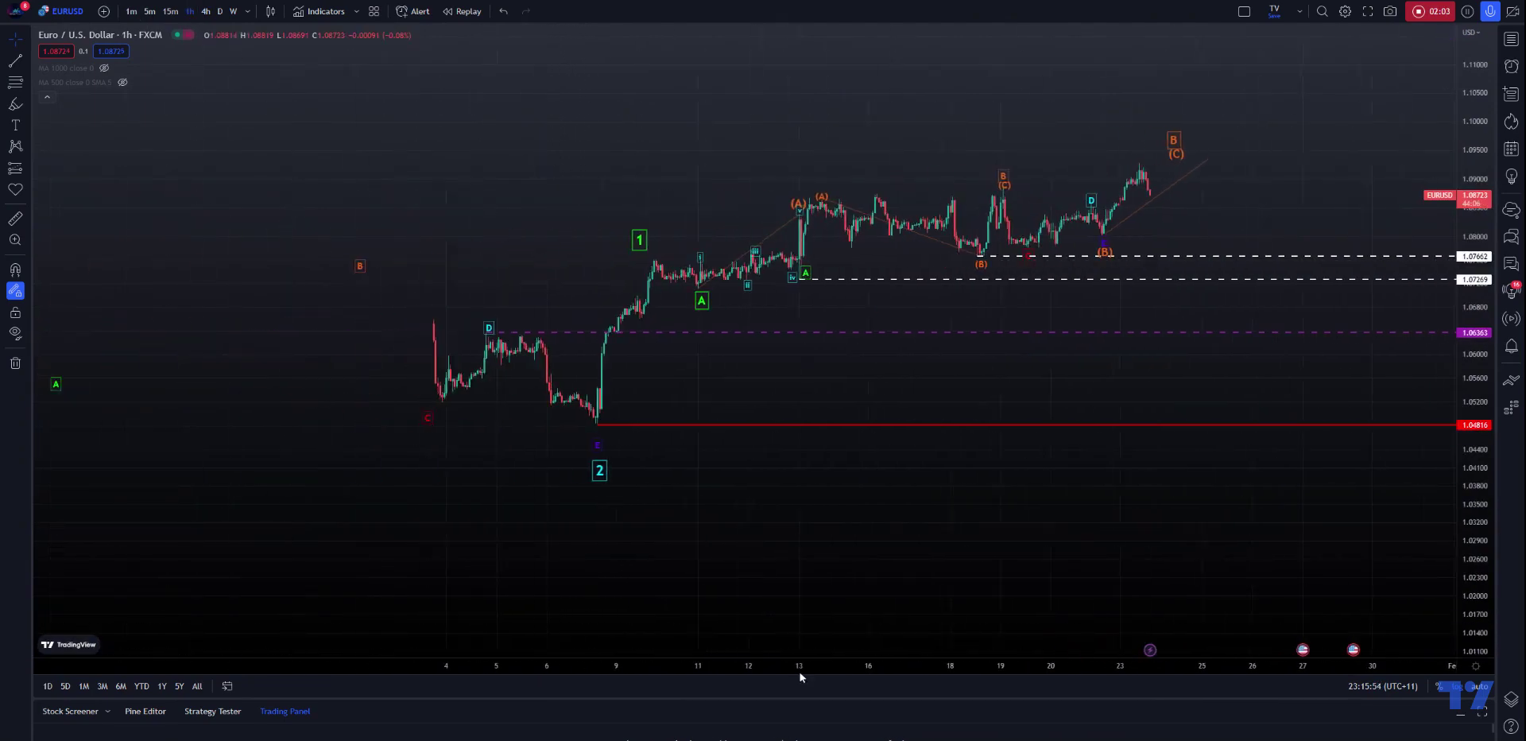
{"action": "left_click_drag", "start_coordinate": [558, 569], "coordinate": [946, 589]}
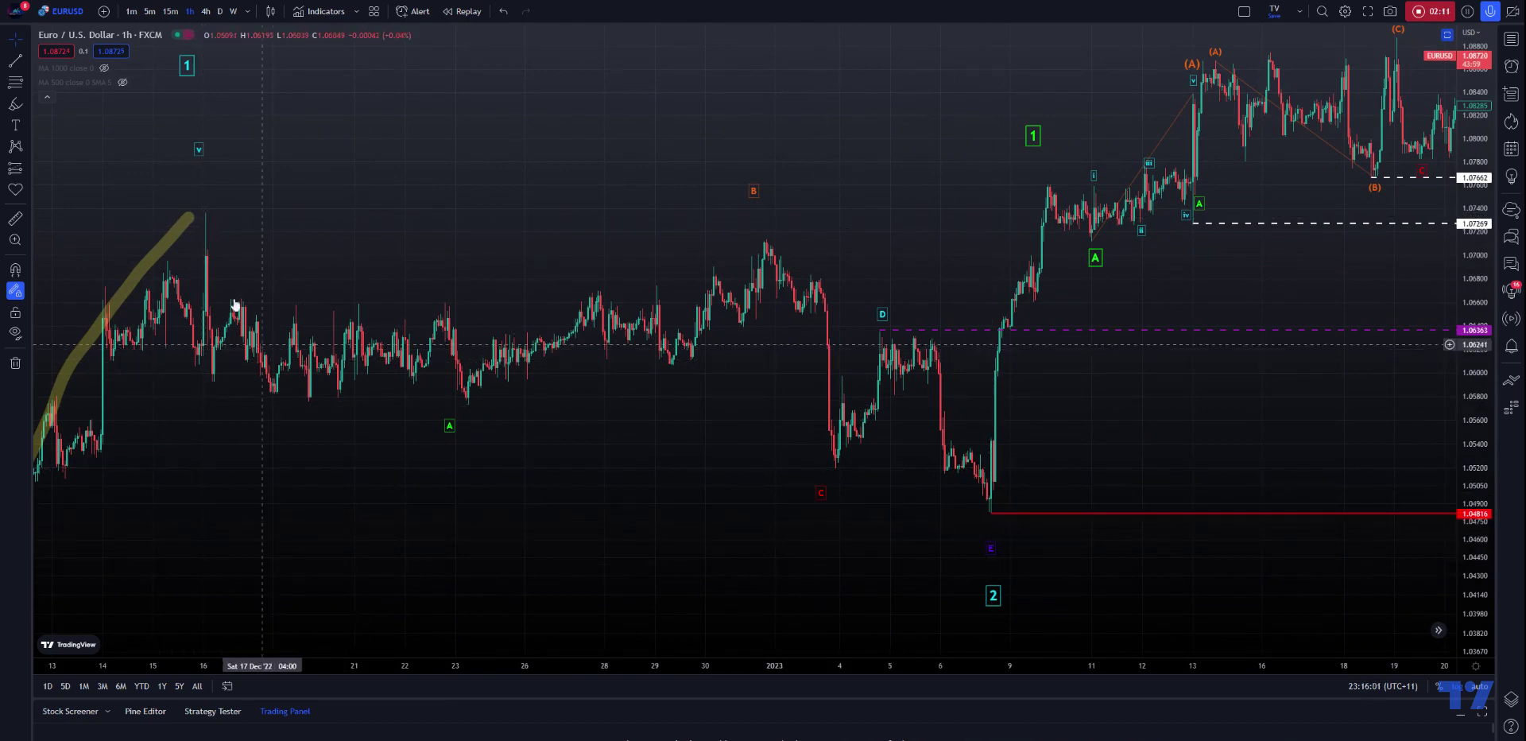
Step: Place the green A and 1 wave labels onto their 1h swing points
{"action": "left_click_drag", "start_coordinate": [449, 427], "coordinate": [456, 427]}
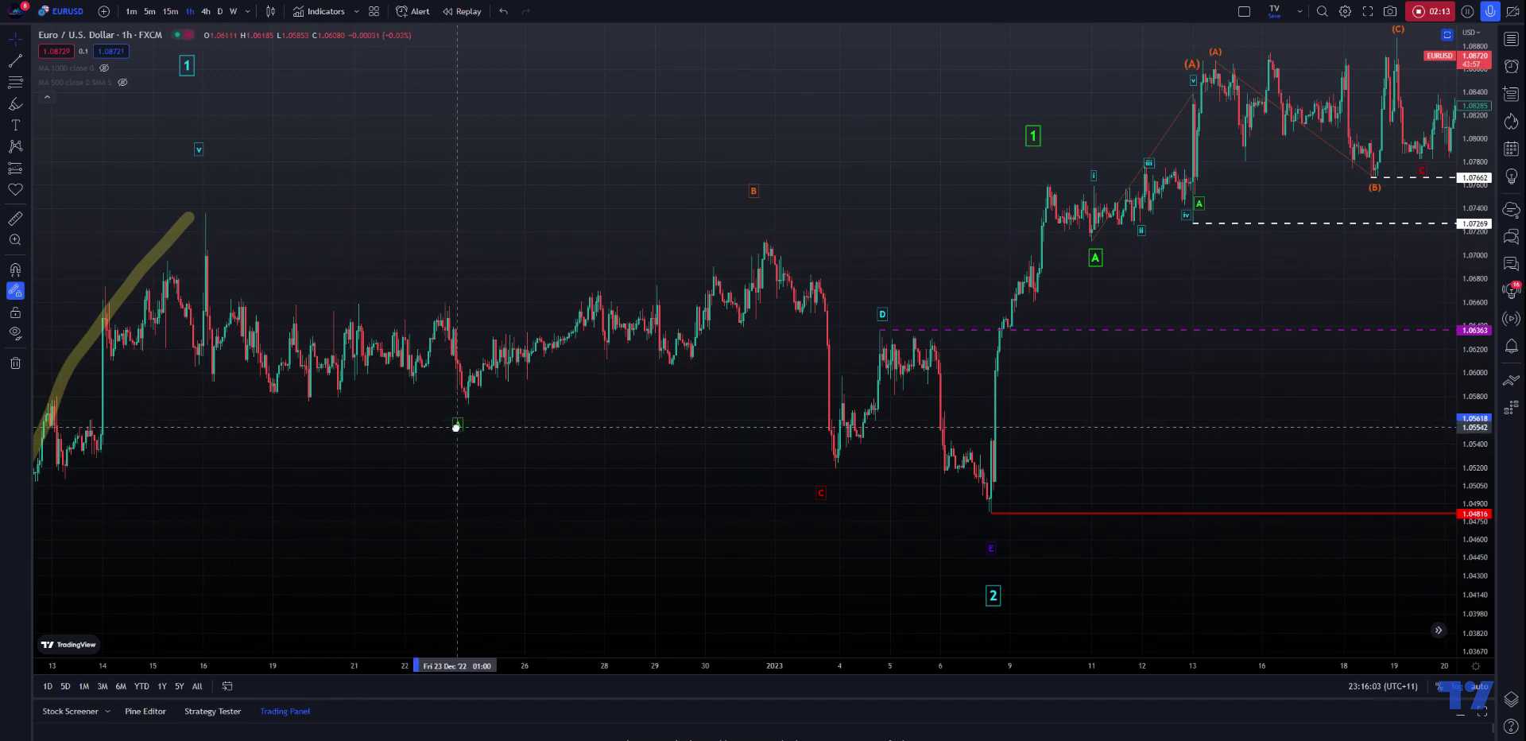
{"action": "left_click_drag", "start_coordinate": [1126, 547], "coordinate": [470, 606]}
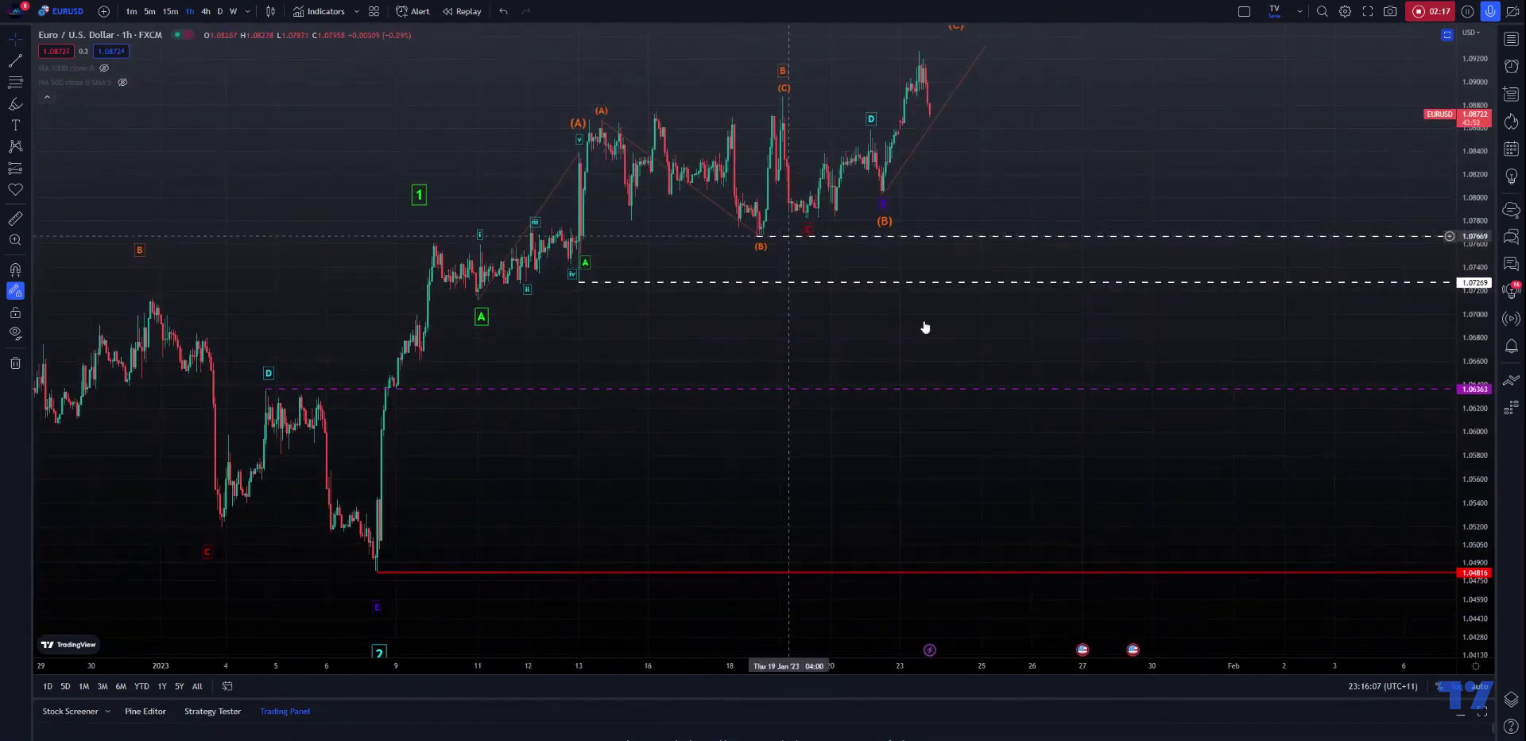
{"action": "left_click_drag", "start_coordinate": [1474, 302], "coordinate": [1474, 326]}
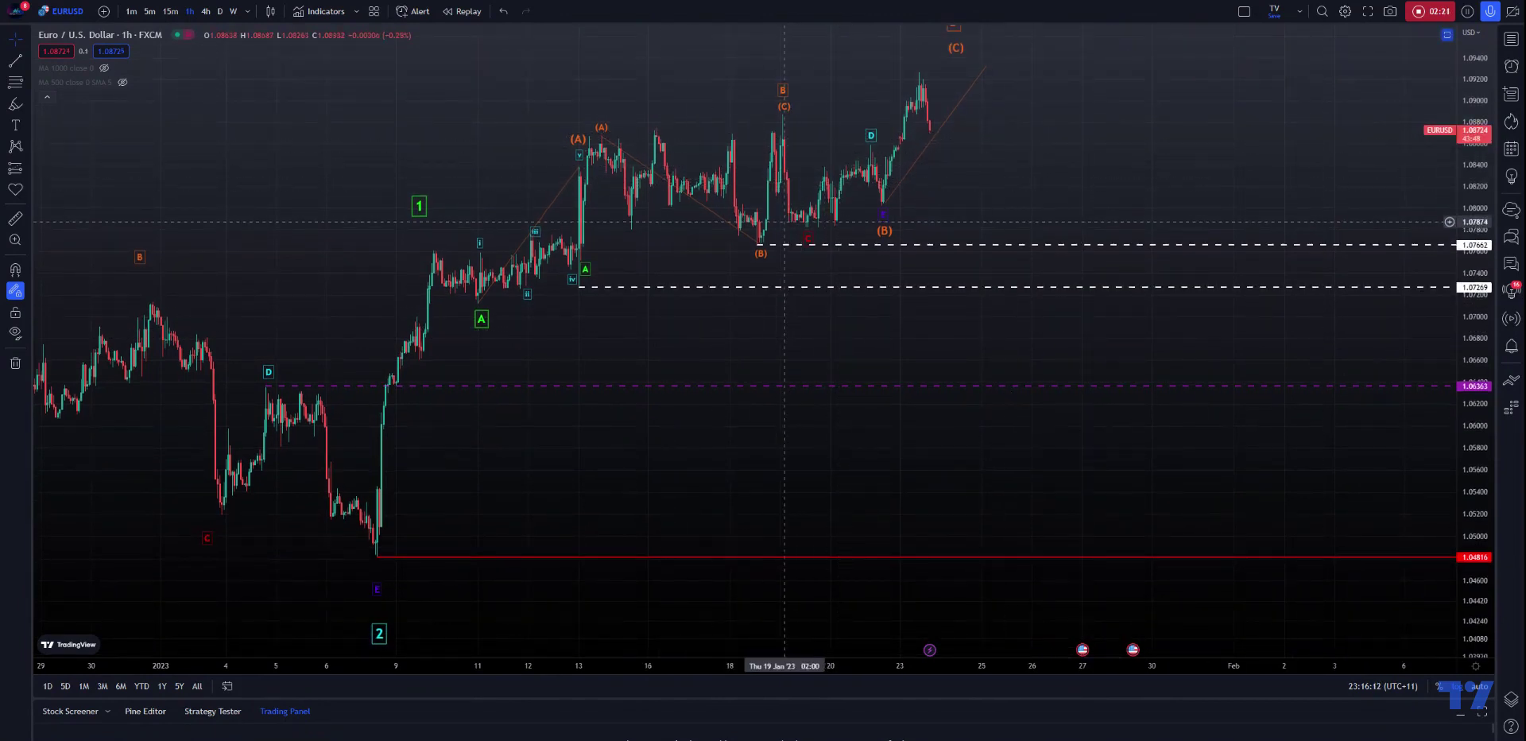
{"action": "left_click_drag", "start_coordinate": [419, 207], "coordinate": [430, 231]}
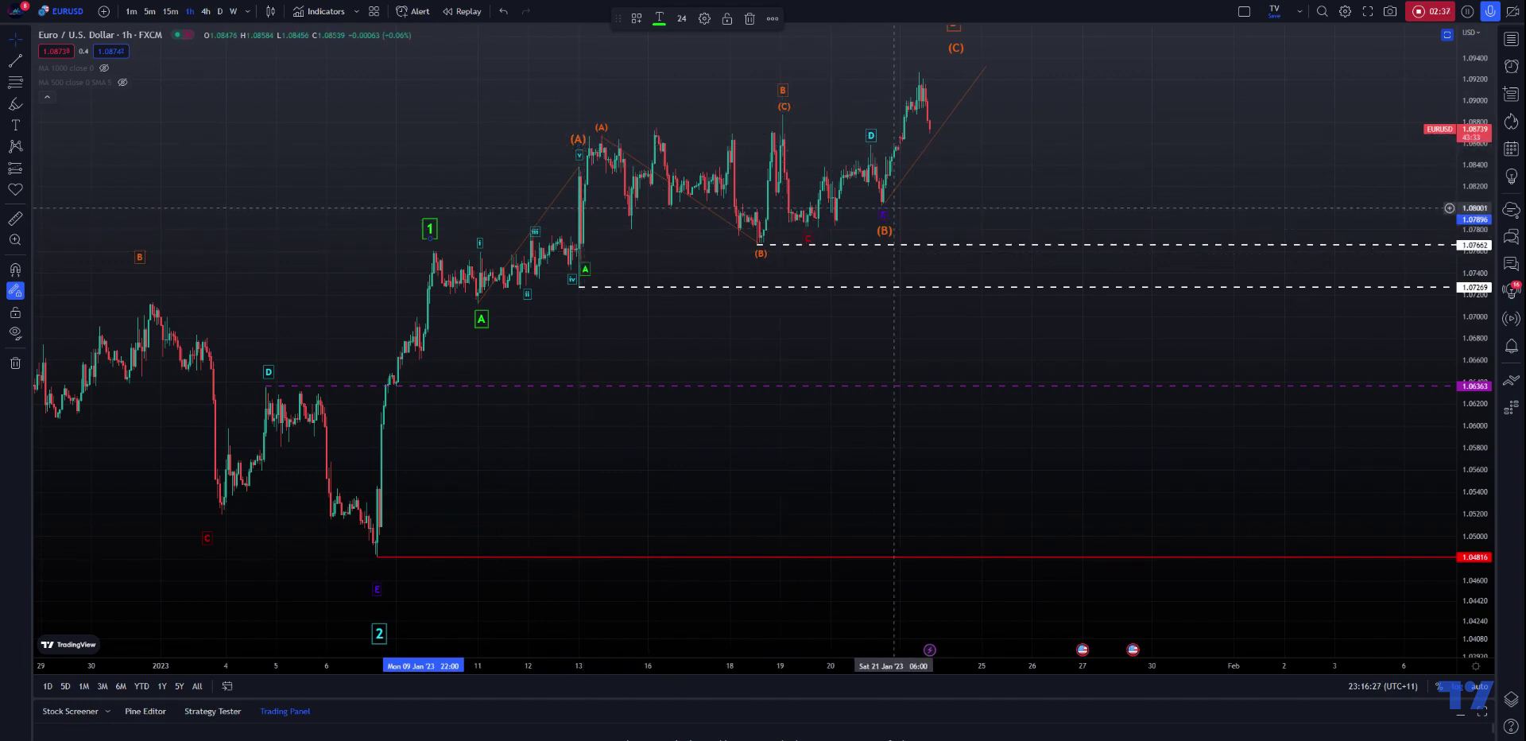
Step: Delete the 1.07285 and 1.07648 dashed lines and adjust the B, (C) and 1 labels
{"action": "left_click_drag", "start_coordinate": [980, 35], "coordinate": [924, 70]}
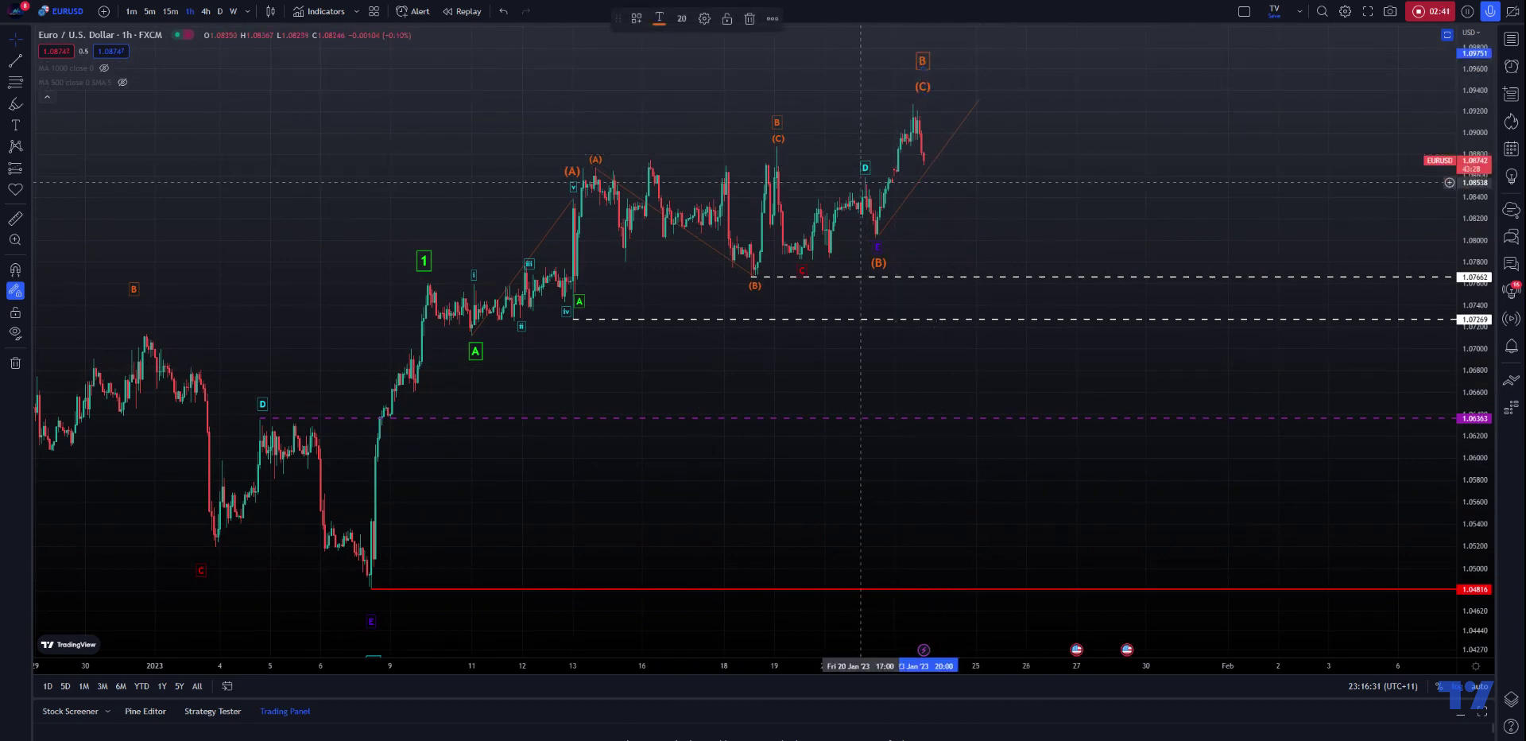
{"action": "left_click", "coordinate": [777, 318]}
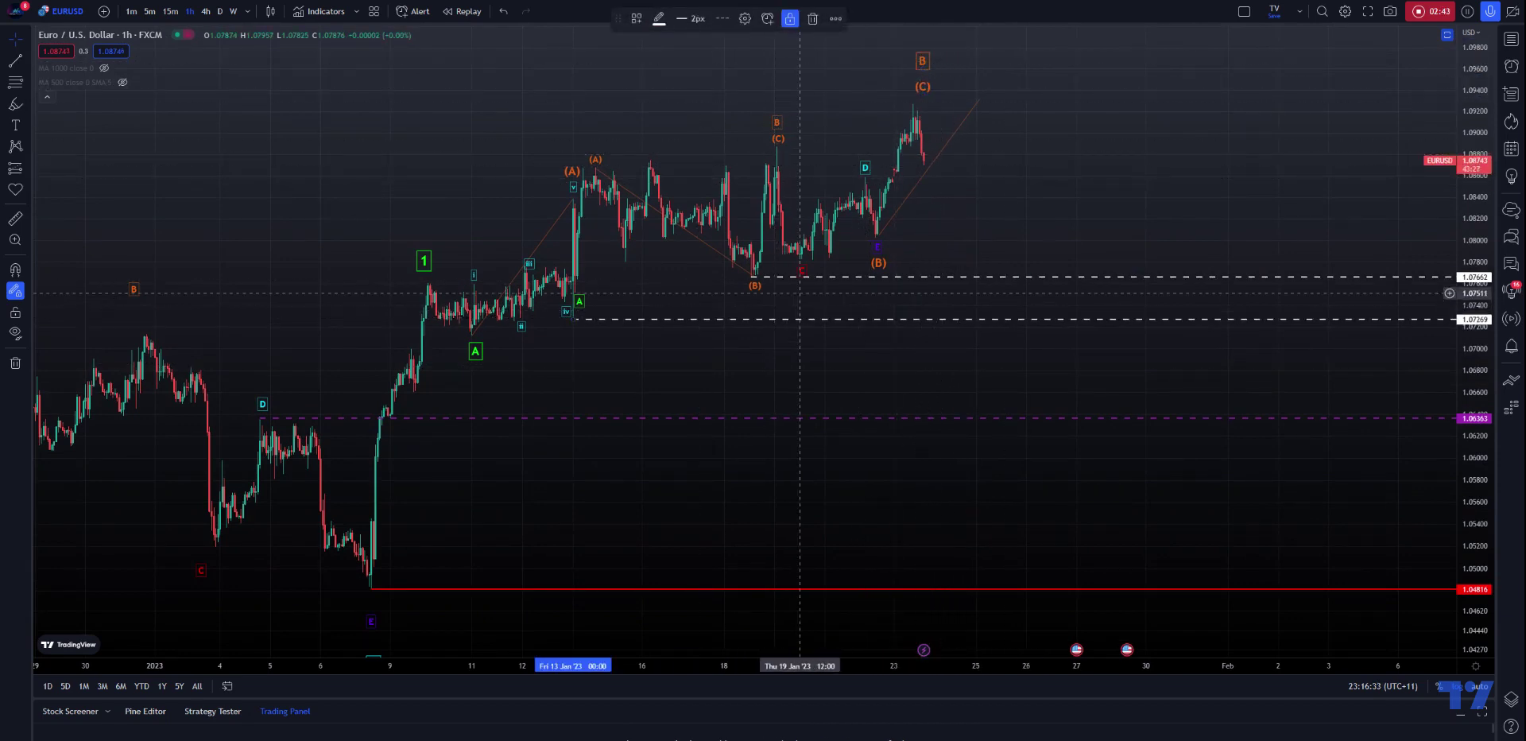
{"action": "key", "text": "Delete"}
{"action": "left_click", "coordinate": [822, 277]}
{"action": "key", "text": "Delete"}
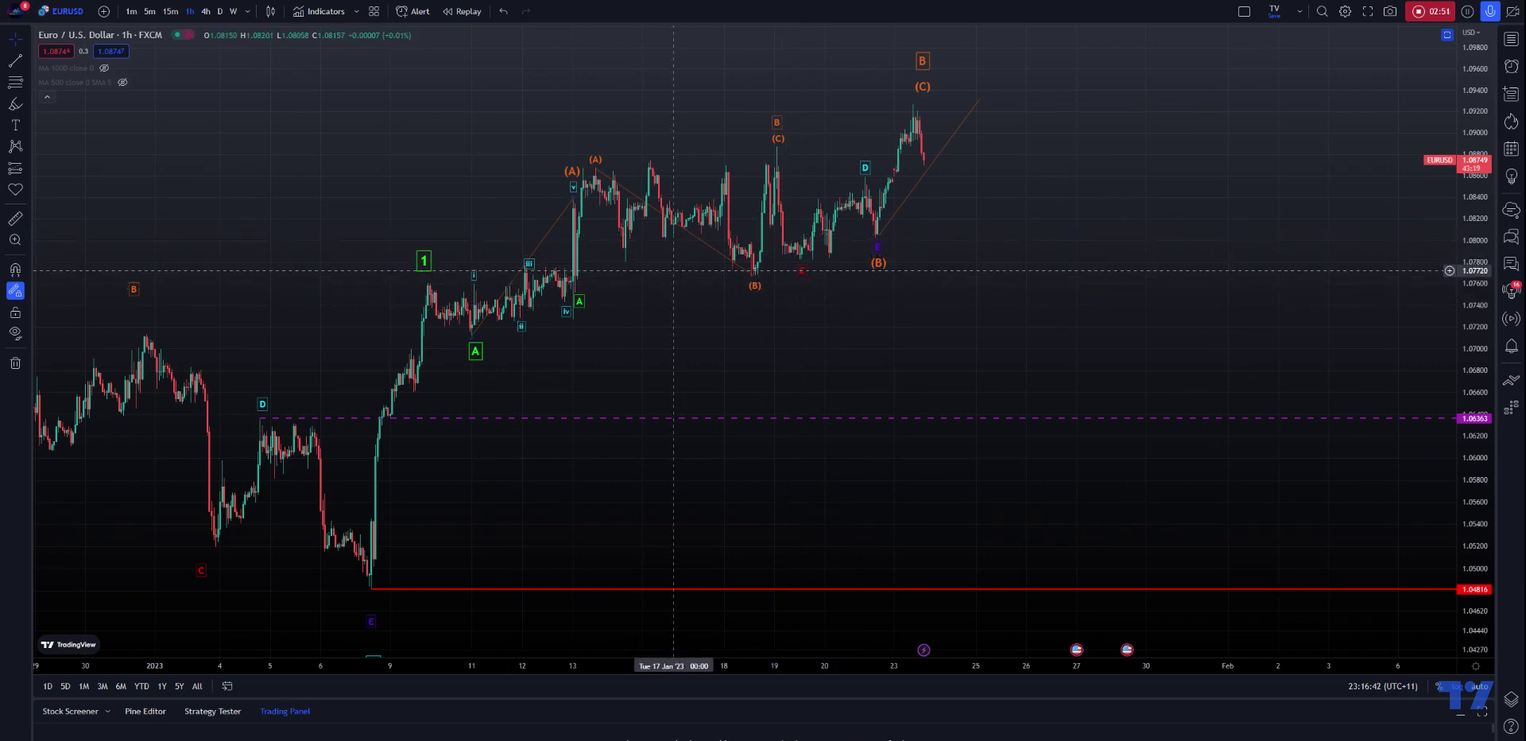
{"action": "left_click", "coordinate": [426, 263]}
{"action": "left_click_drag", "start_coordinate": [427, 265], "coordinate": [428, 266]}
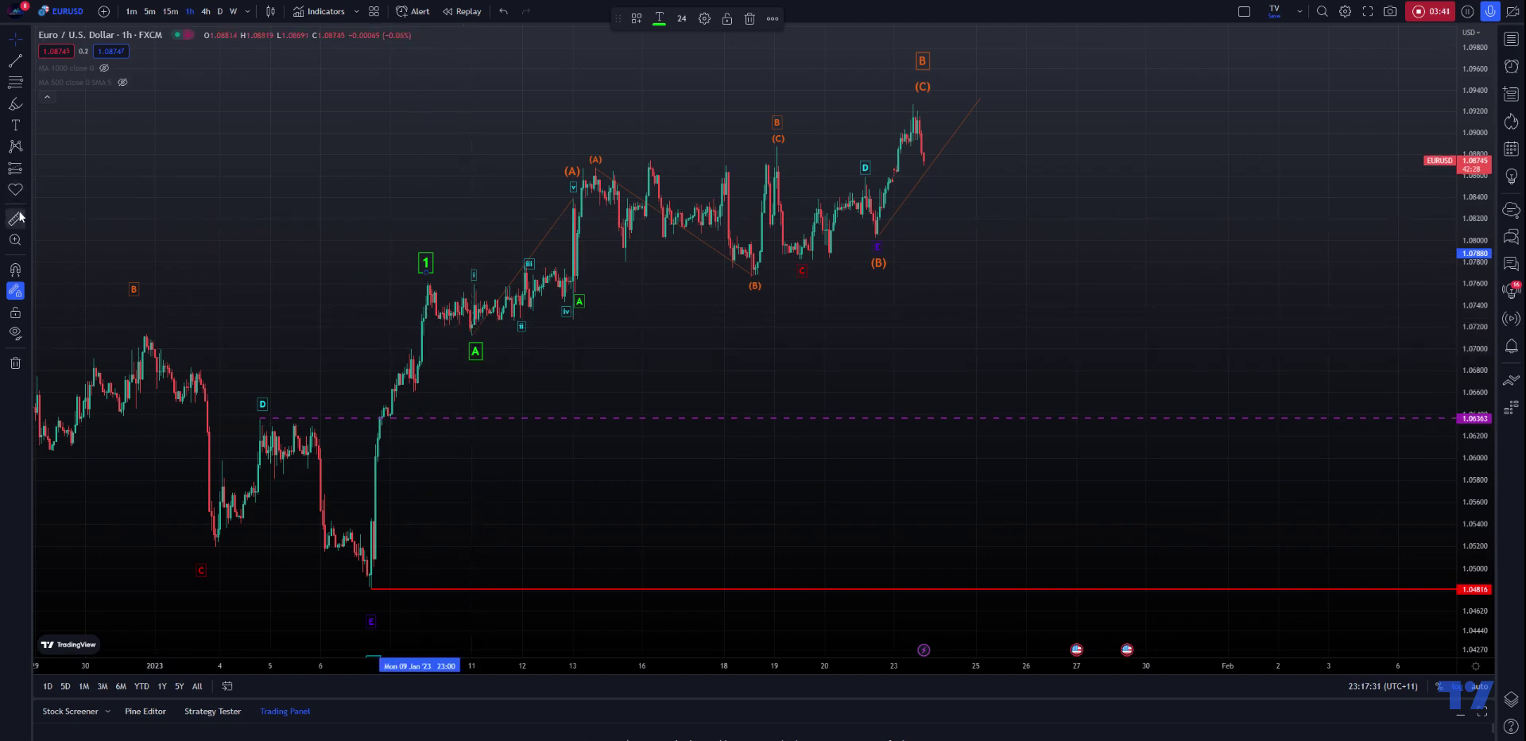
{"action": "left_click_drag", "start_coordinate": [473, 319], "coordinate": [913, 256]}
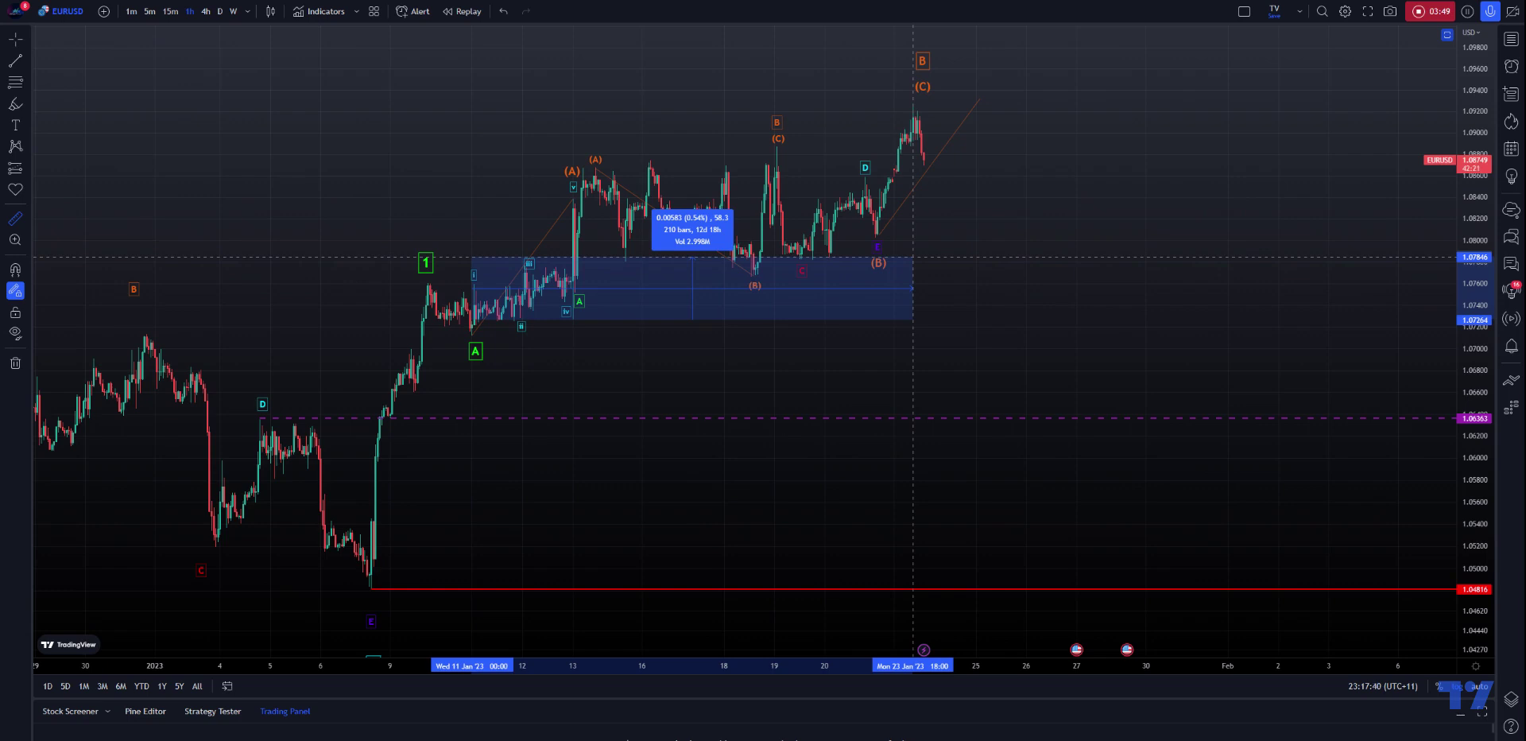
{"action": "left_click", "coordinate": [913, 257]}
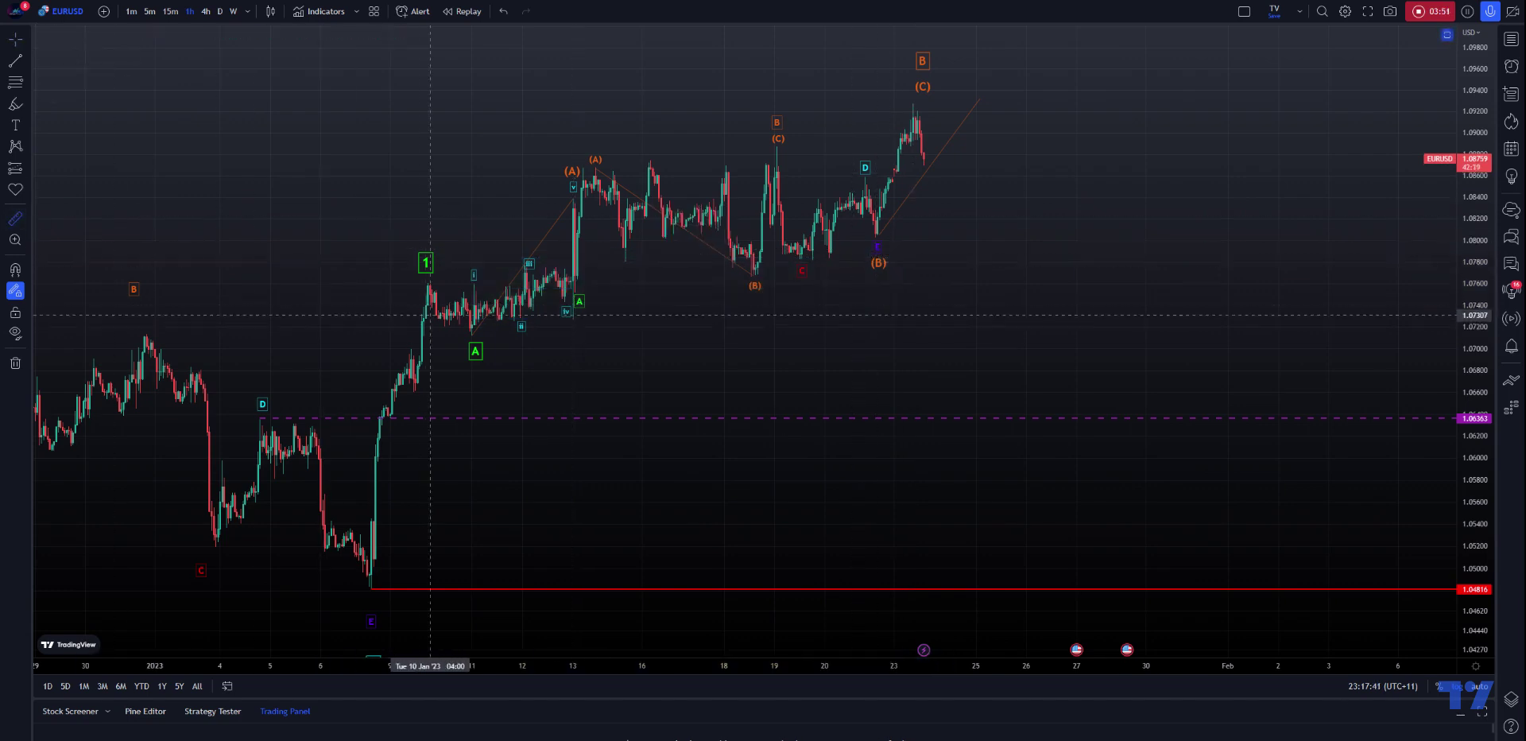
{"action": "left_click", "coordinate": [428, 314]}
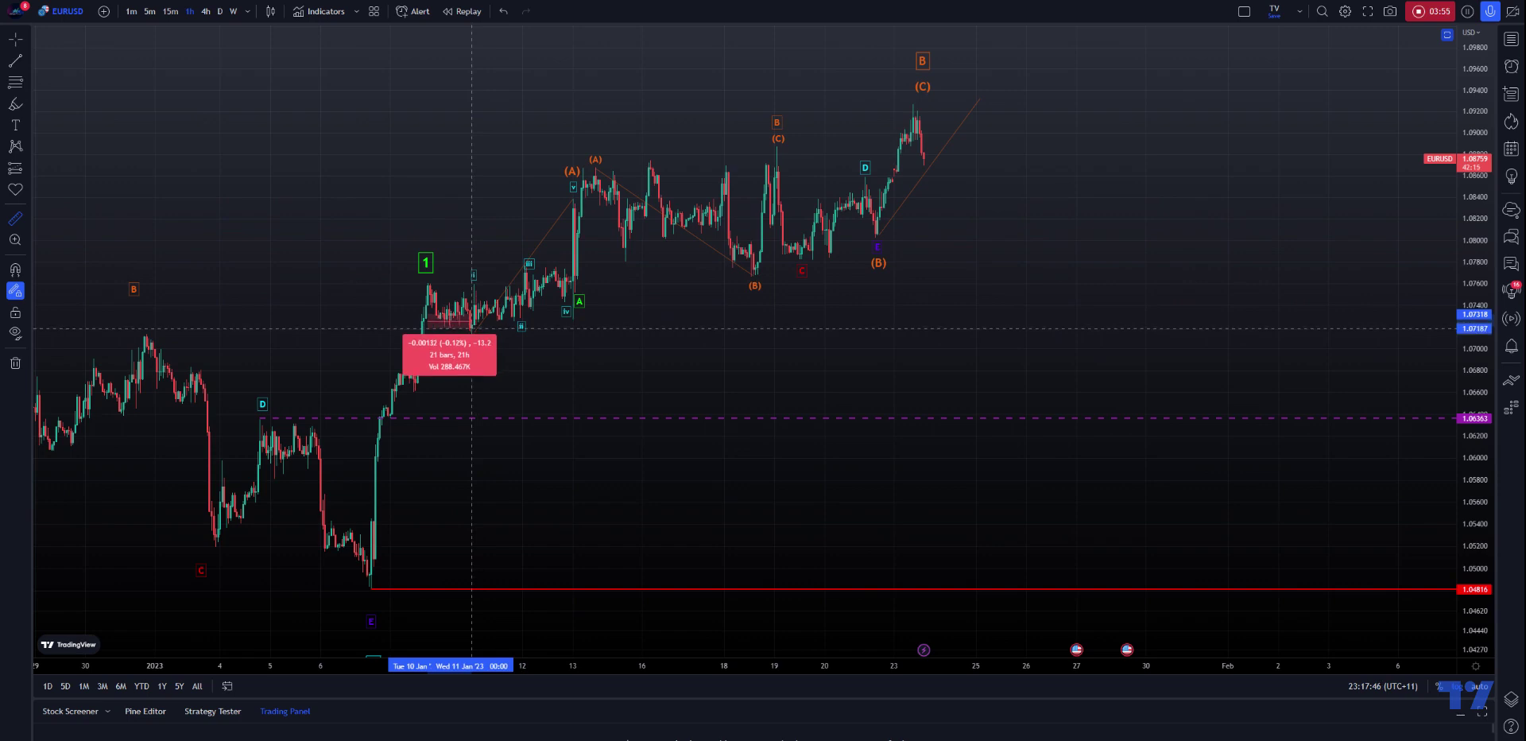
{"action": "left_click", "coordinate": [646, 314]}
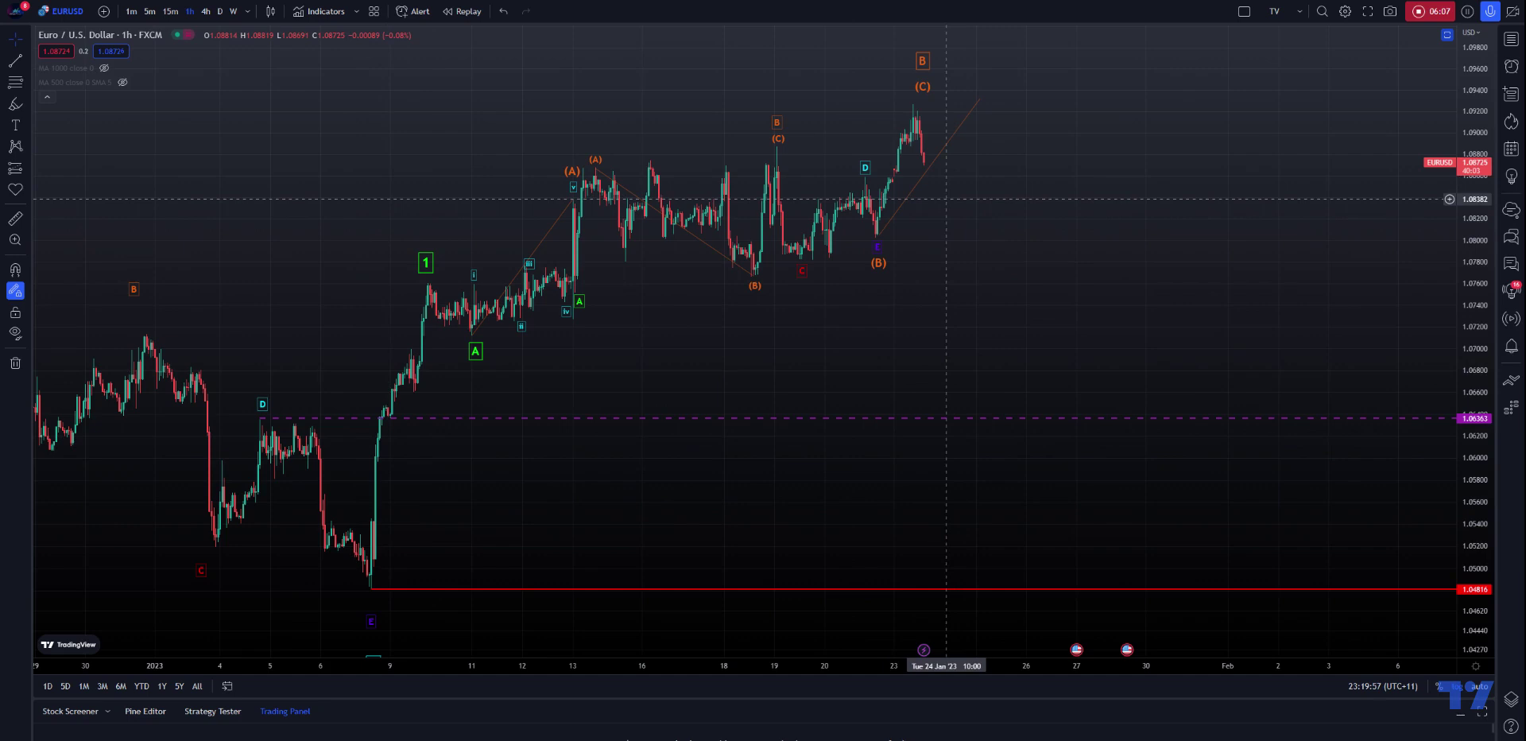
Step: Draw a Fibonacci retracement from the 1.04819 low up to about 1.07604
{"action": "left_click", "coordinate": [15, 82]}
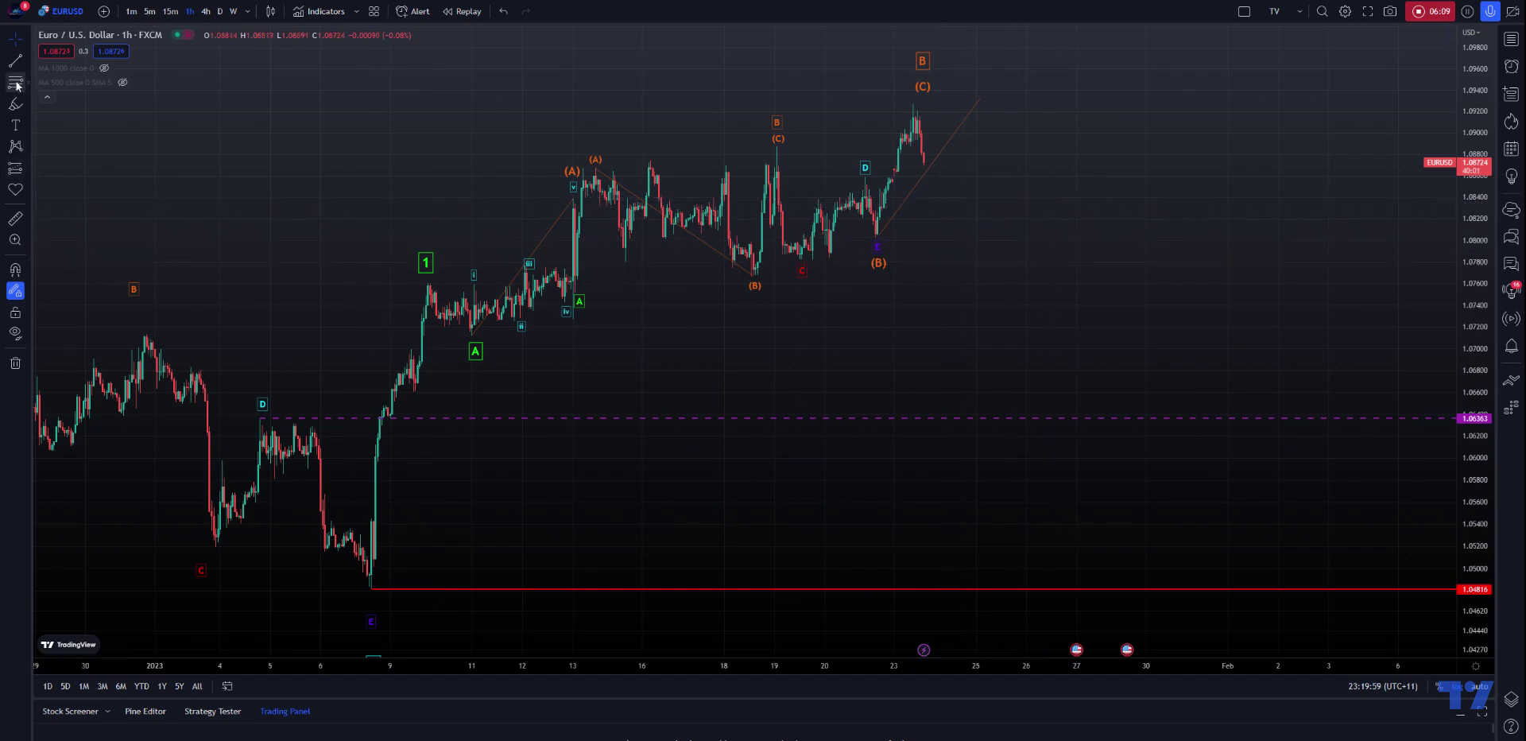
{"action": "left_click", "coordinate": [370, 588]}
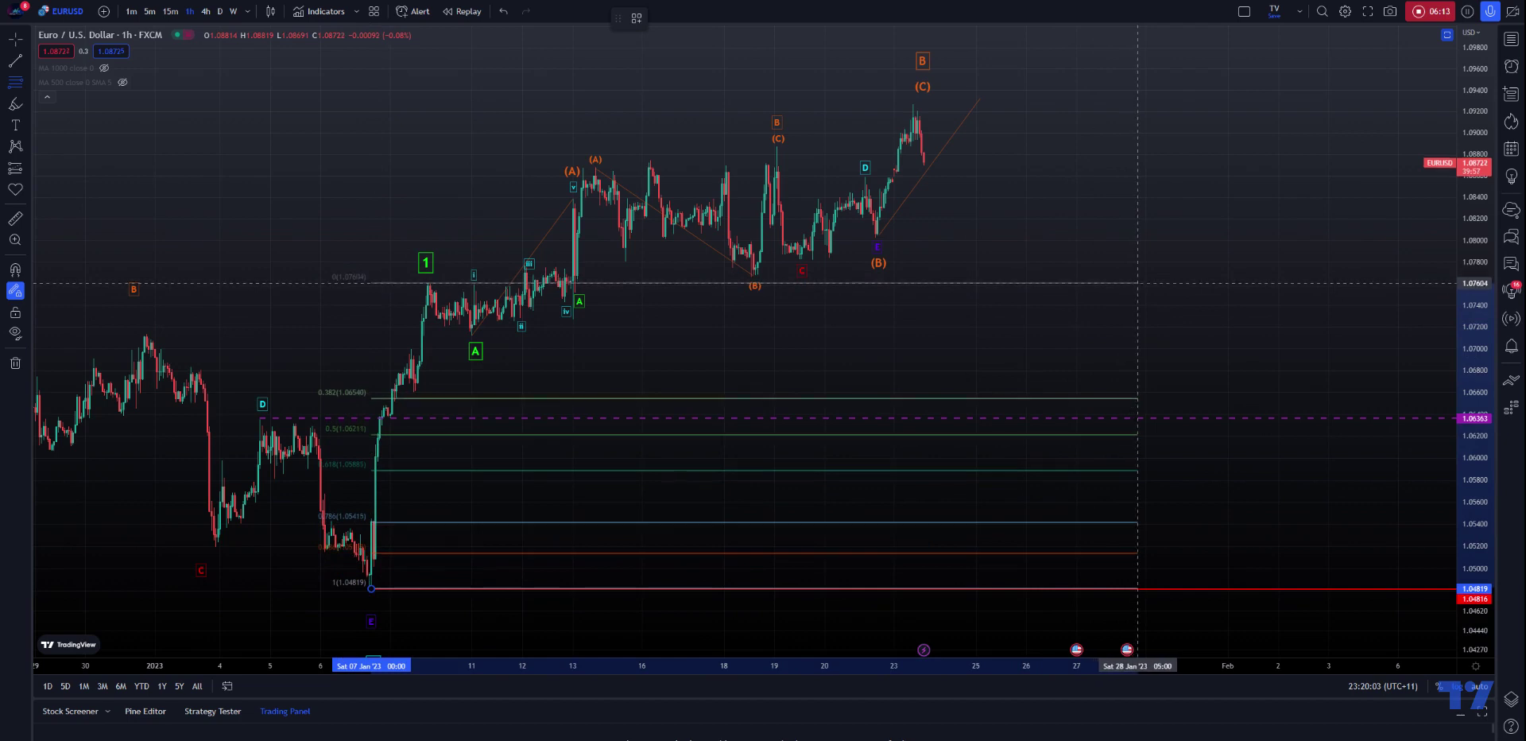
{"action": "left_click", "coordinate": [1138, 283]}
{"action": "left_click", "coordinate": [1209, 289]}
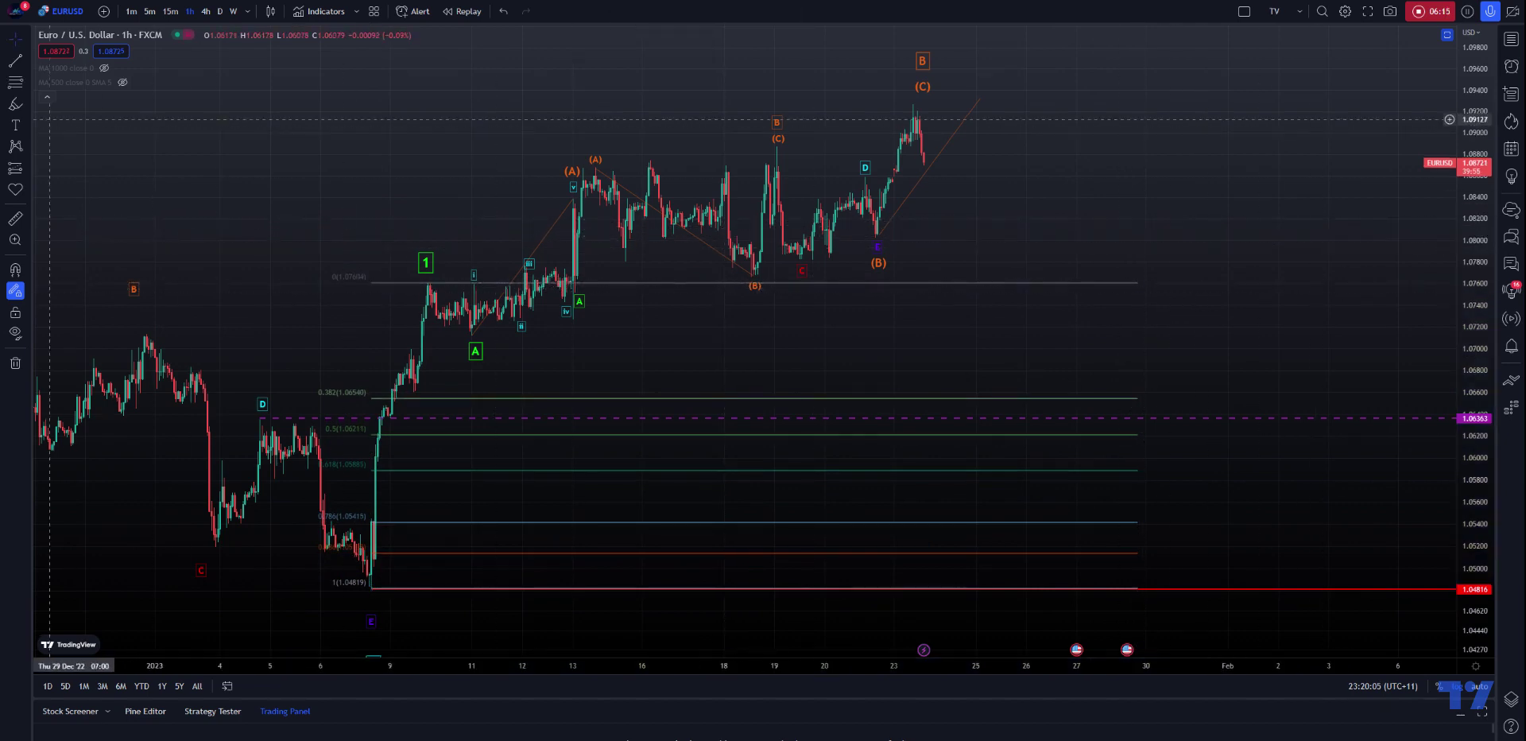
Step: Draw a green highlighter stroke from below (C) down to the 0.618 level near 1.0589
{"action": "left_click", "coordinate": [29, 108]}
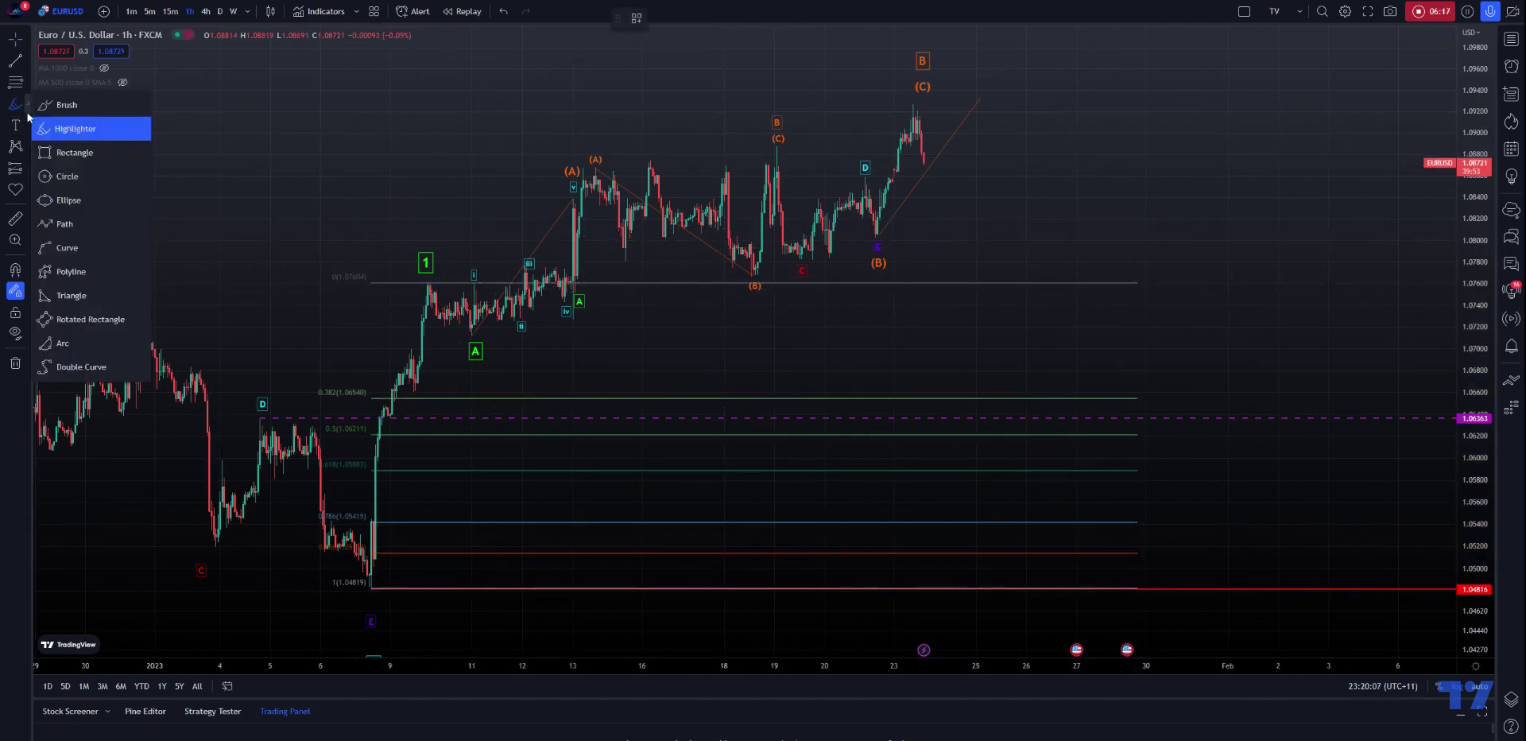
{"action": "left_click", "coordinate": [46, 120]}
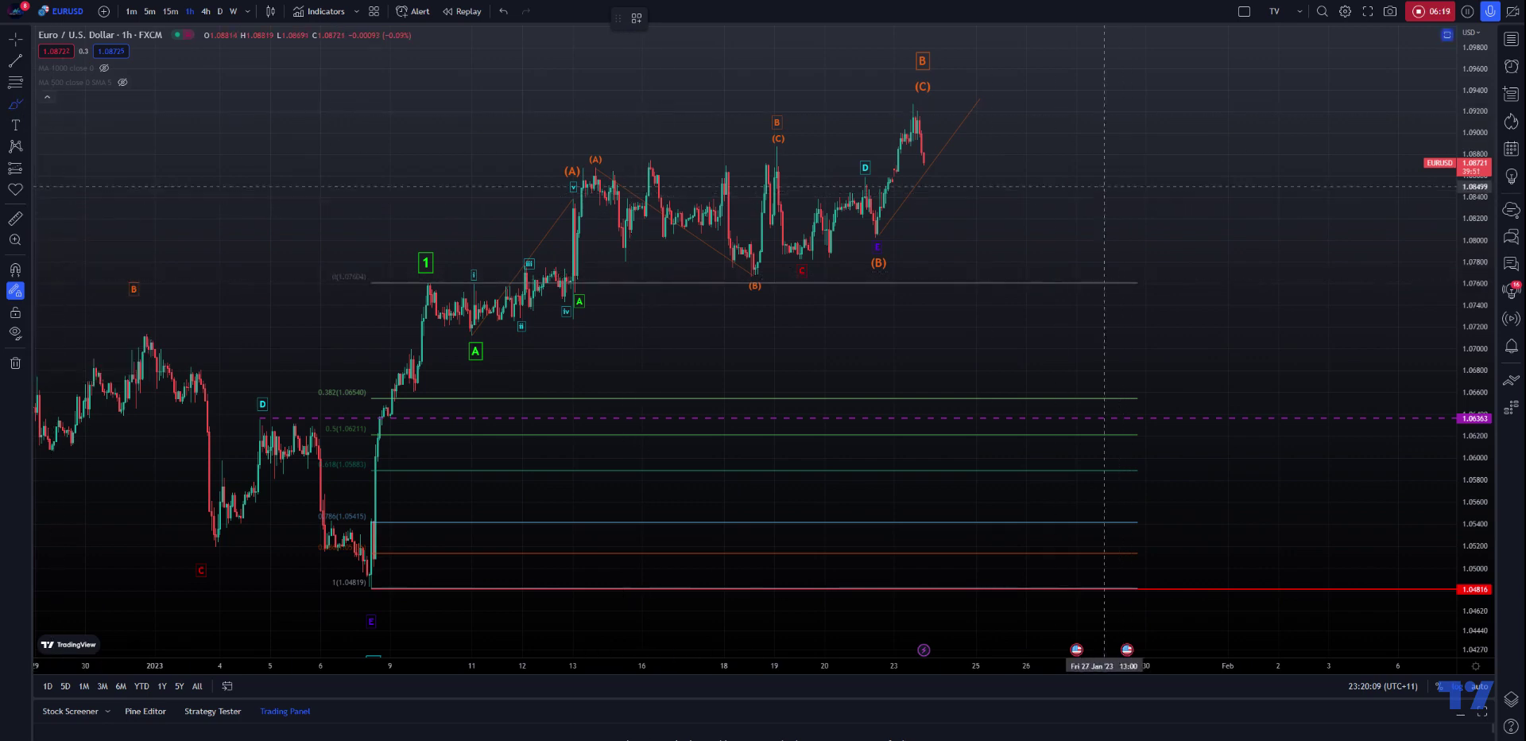
{"action": "left_click_drag", "start_coordinate": [935, 173], "coordinate": [946, 281]}
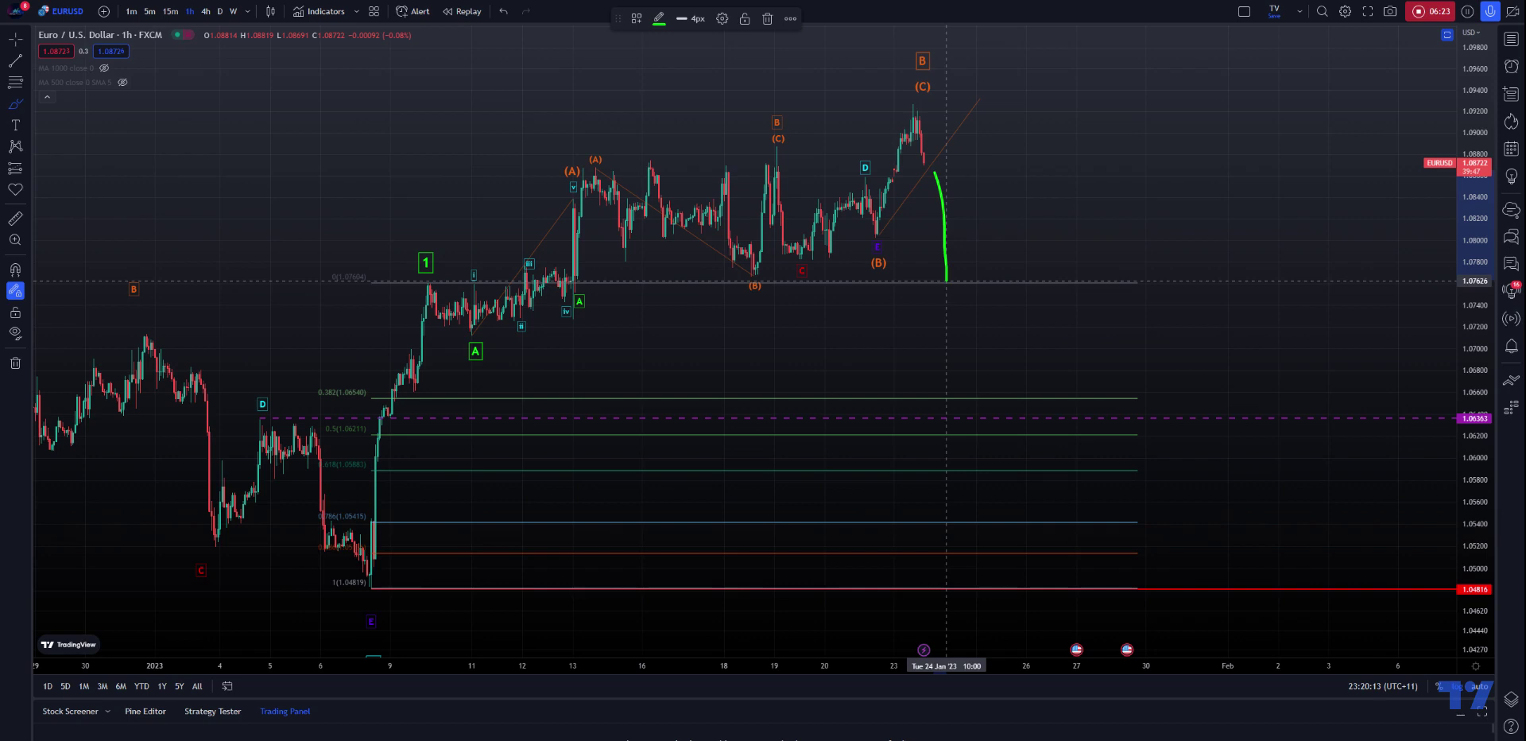
{"action": "left_click_drag", "start_coordinate": [946, 280], "coordinate": [950, 436]}
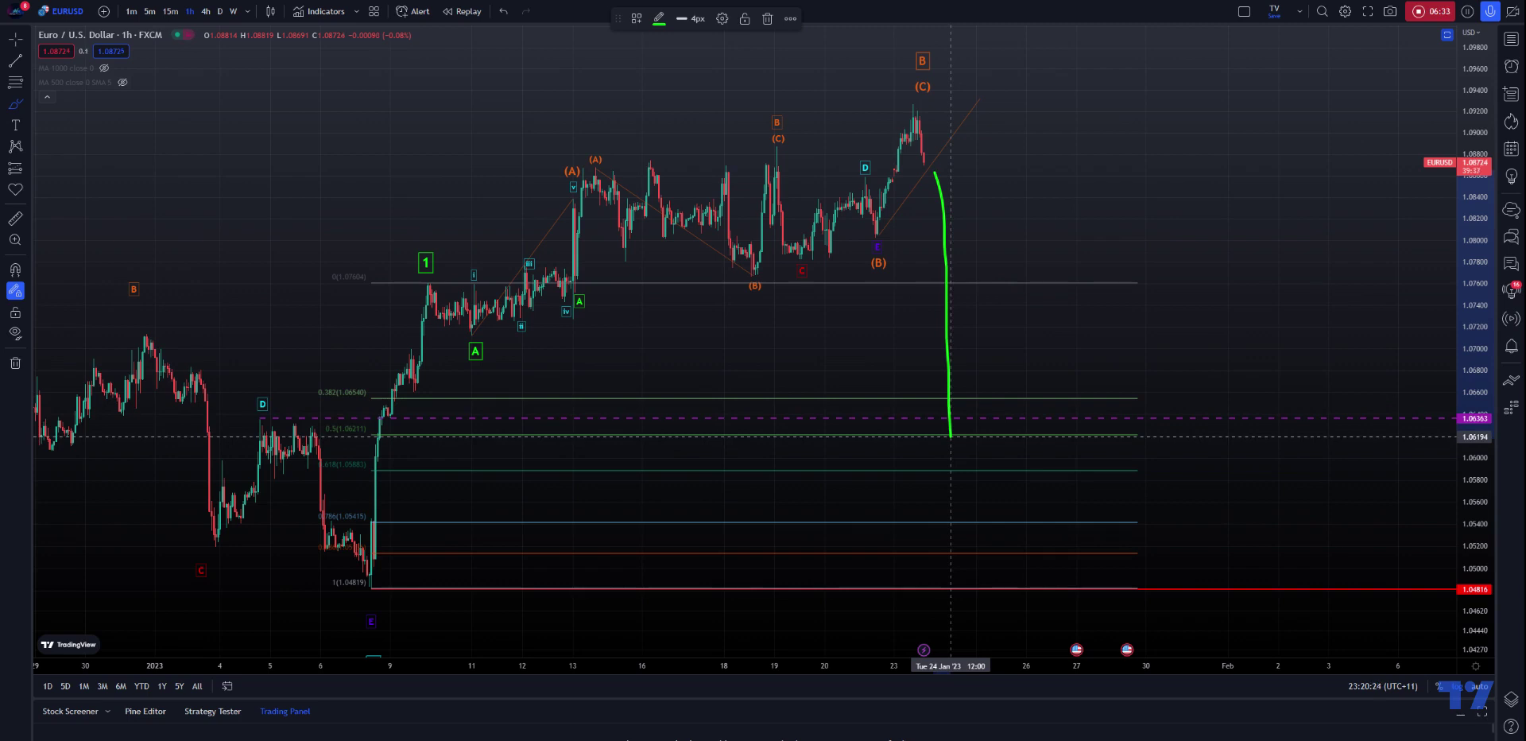
{"action": "left_click_drag", "start_coordinate": [951, 436], "coordinate": [951, 470]}
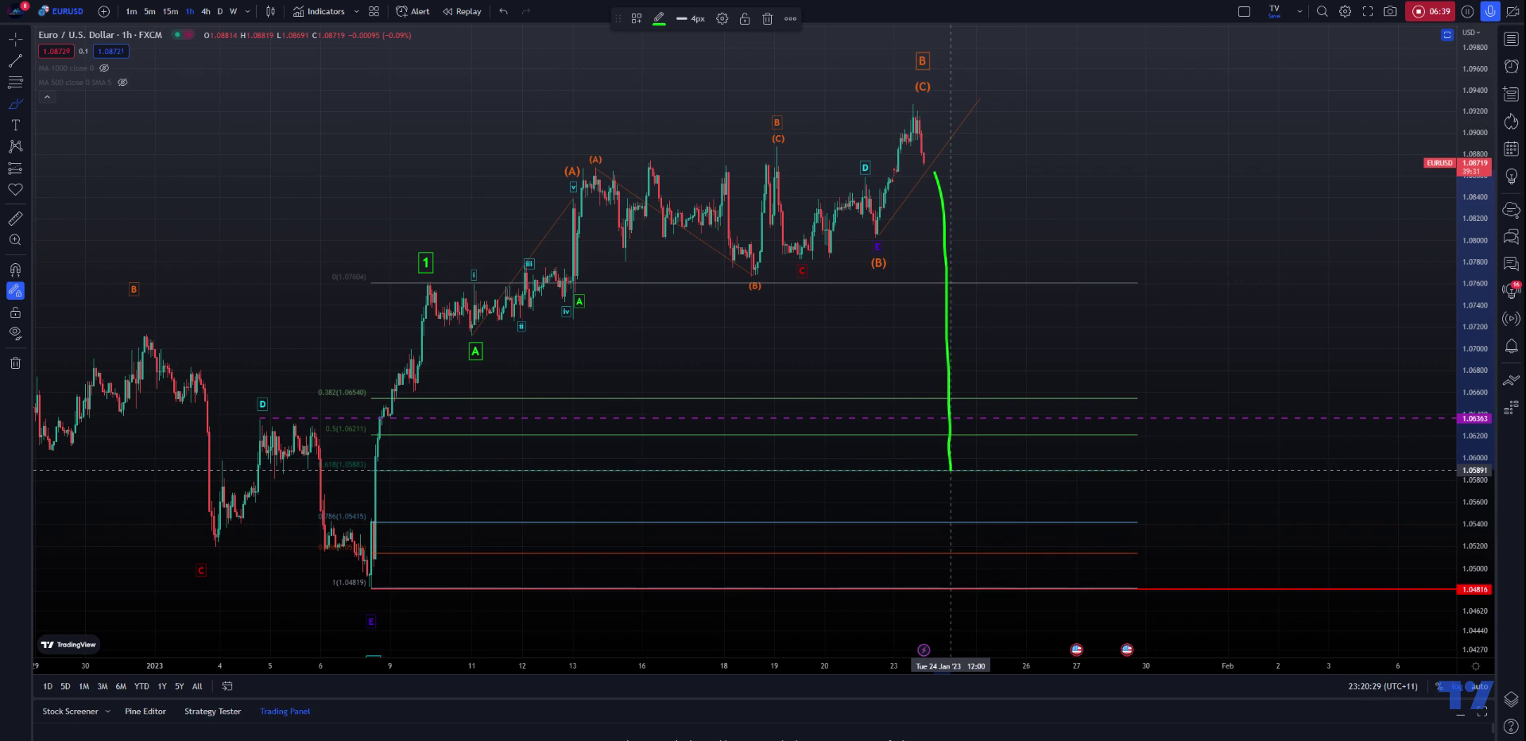
{"action": "left_click_drag", "start_coordinate": [951, 470], "coordinate": [951, 470]}
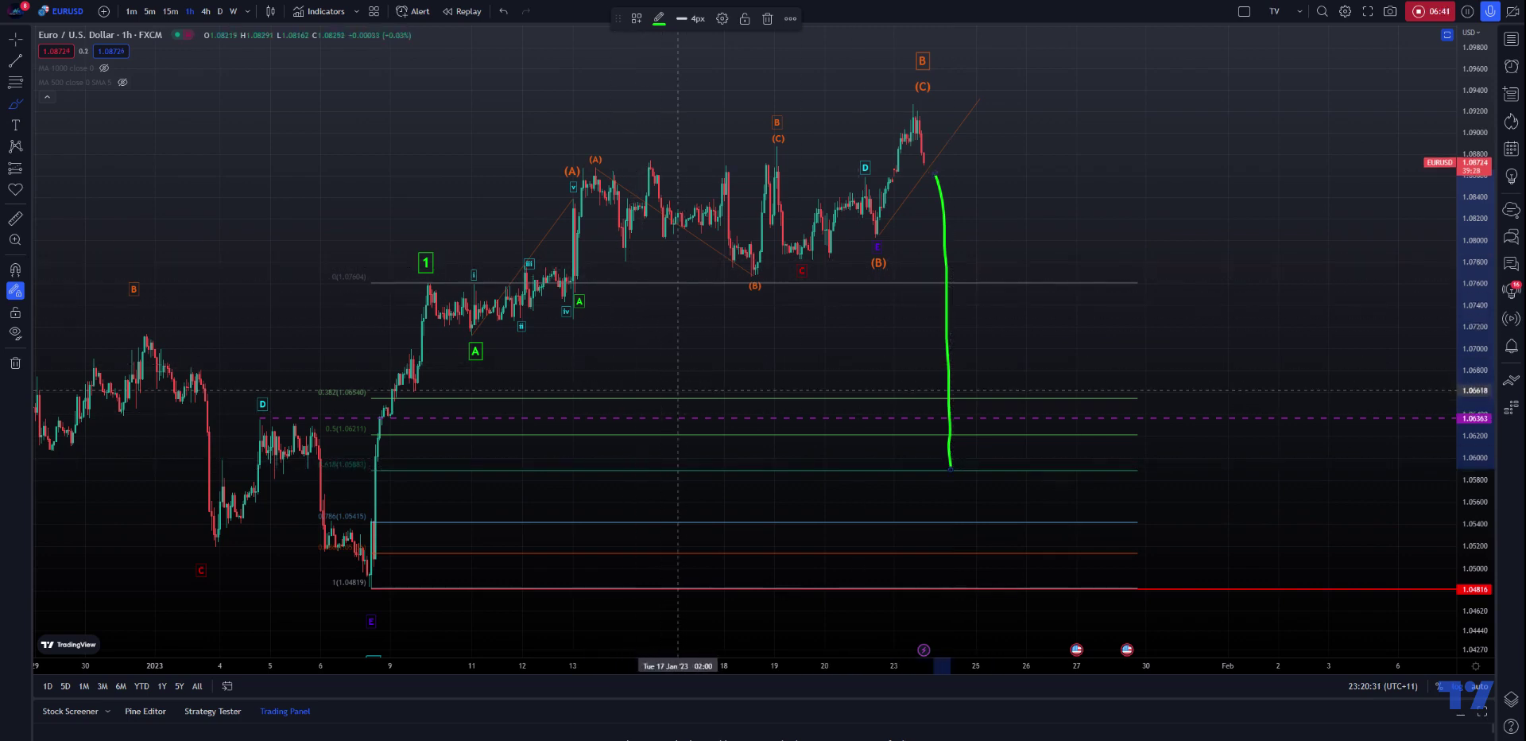